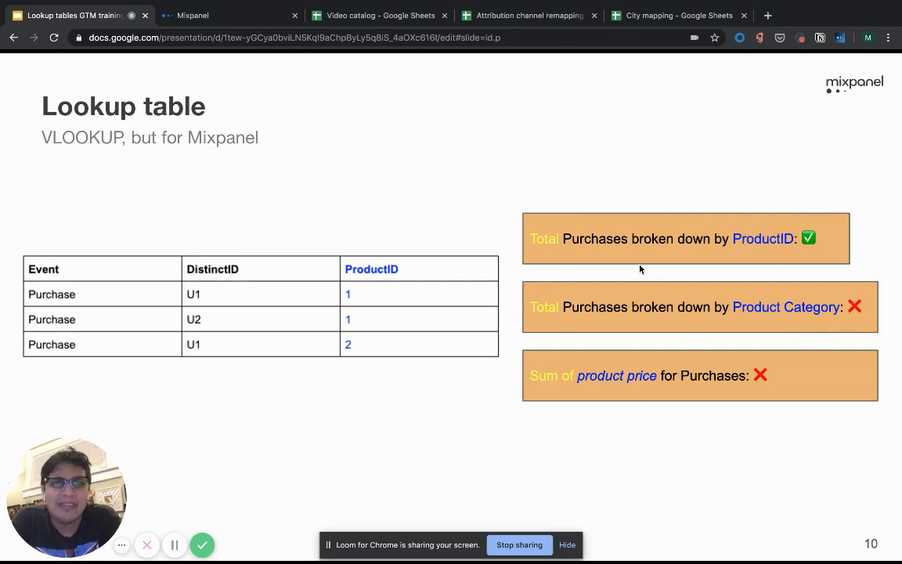
{"action": "left_click", "coordinate": [718, 264]}
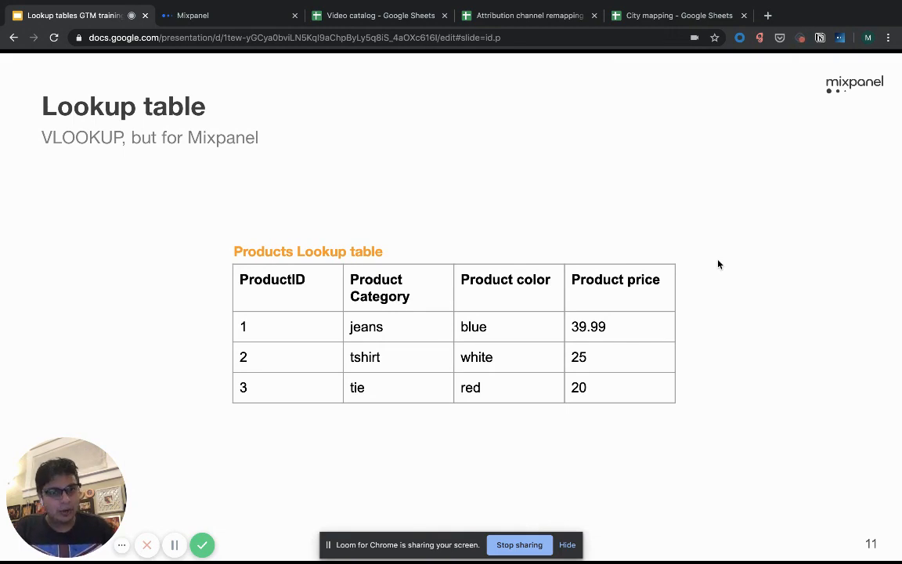
{"action": "key", "text": "Right"}
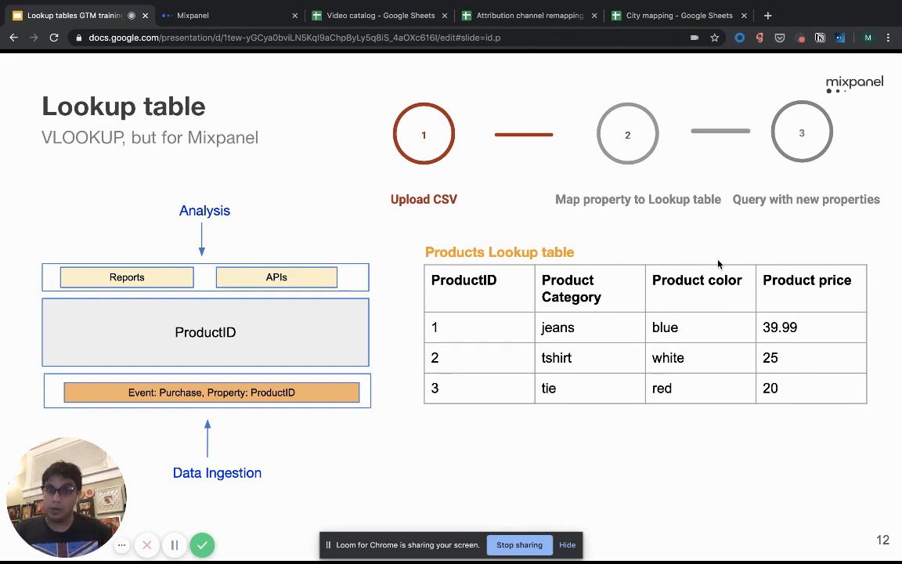
{"action": "key", "text": "Right"}
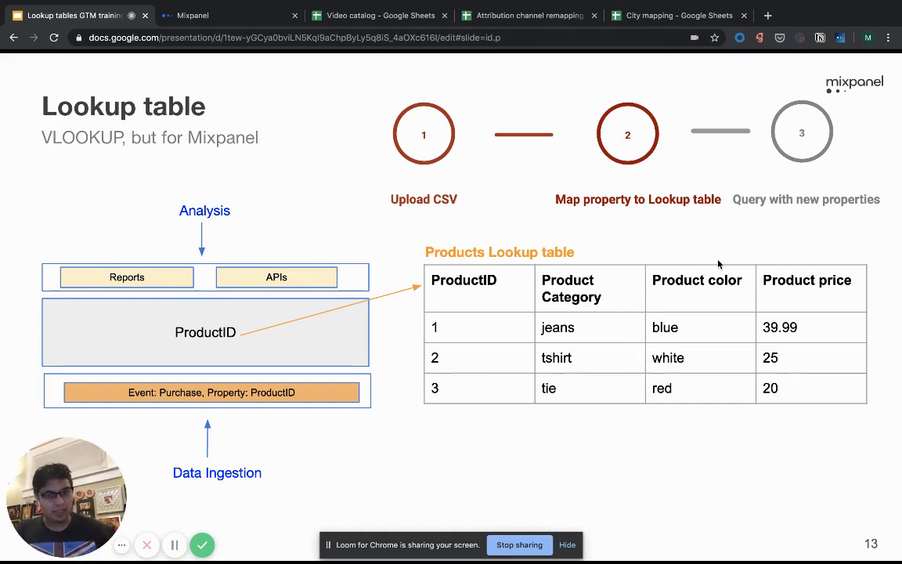
{"action": "key", "text": "Right"}
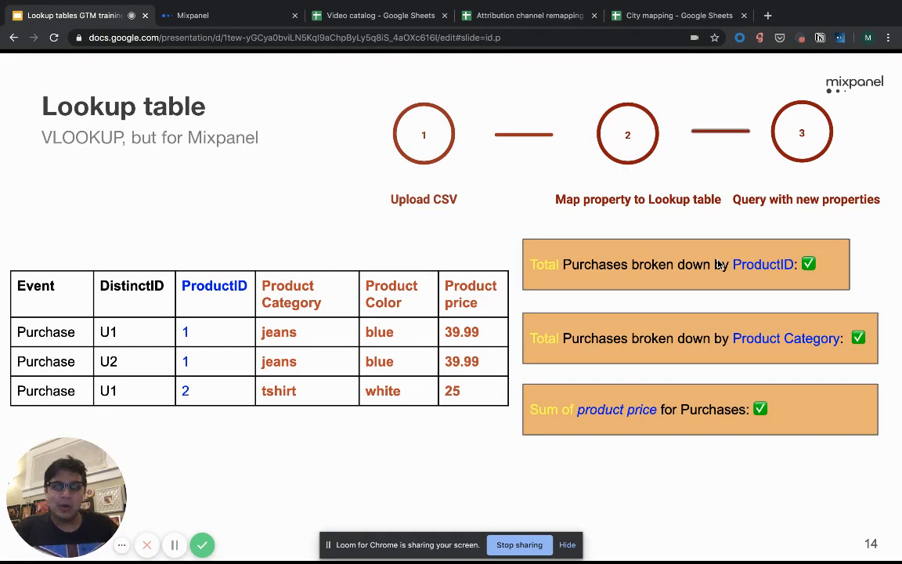
Step: Switch to the Mixpanel Insights report and break down the Watch Video event by video name
{"action": "left_click", "coordinate": [232, 15]}
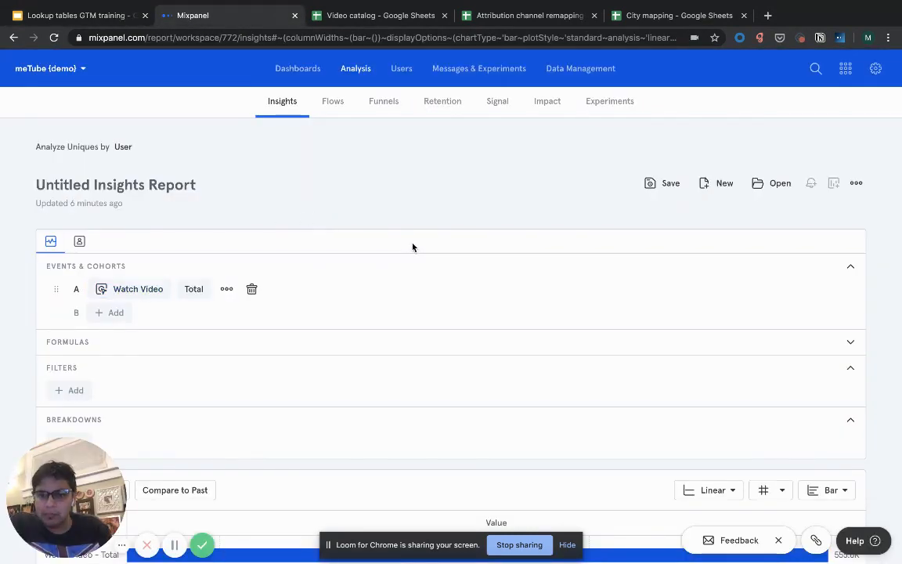
{"action": "scroll", "coordinate": [412, 248], "scroll_direction": "down", "scroll_amount": 2}
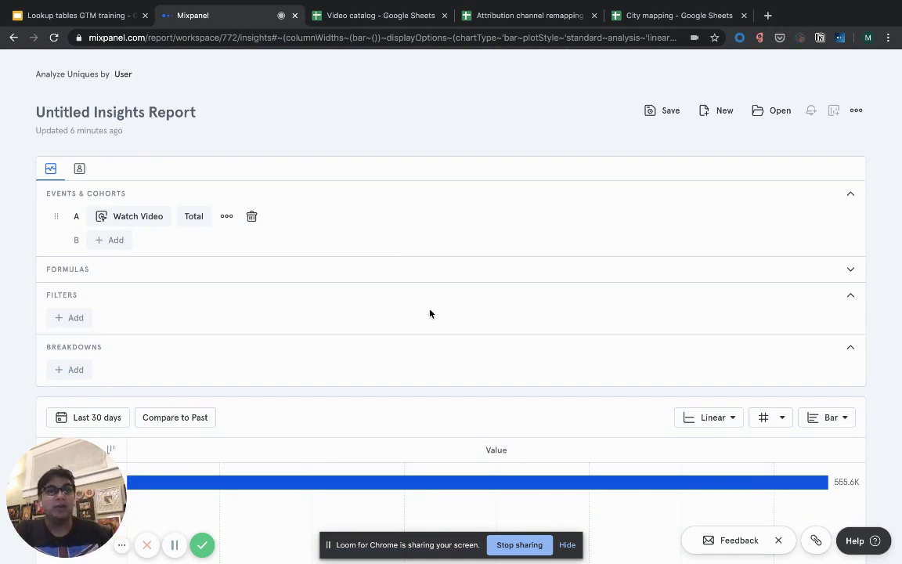
{"action": "scroll", "coordinate": [166, 346], "scroll_direction": "down", "scroll_amount": 1}
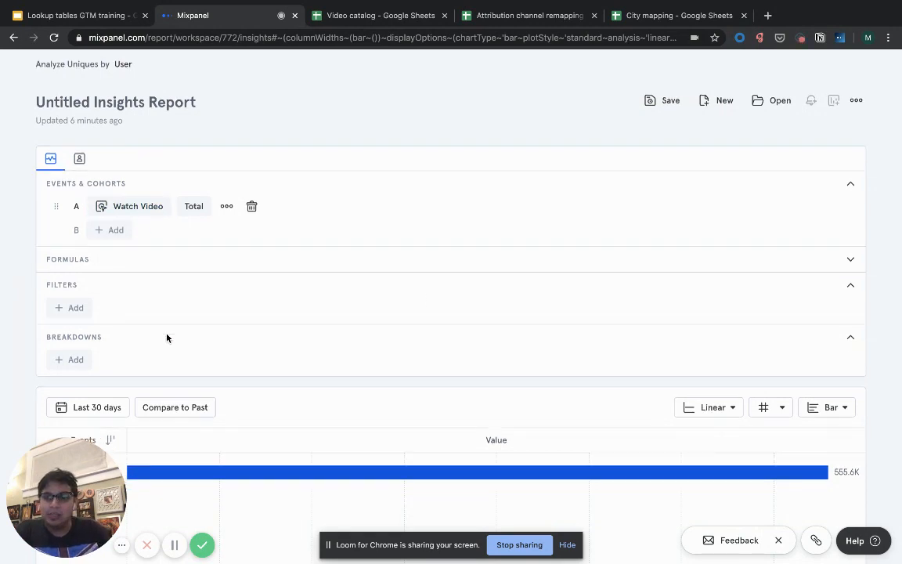
{"action": "left_click", "coordinate": [76, 332]}
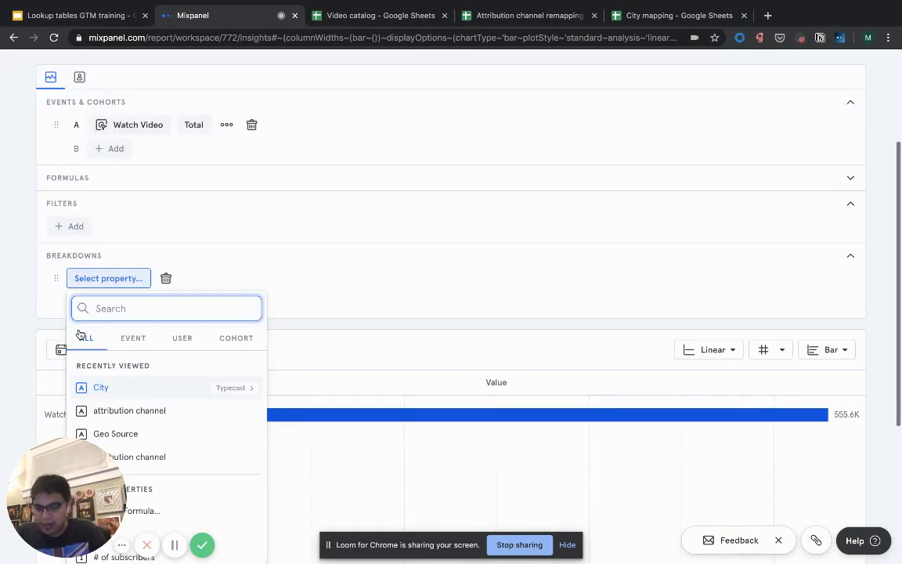
{"action": "type", "text": "video"}
{"action": "left_click", "coordinate": [113, 388]}
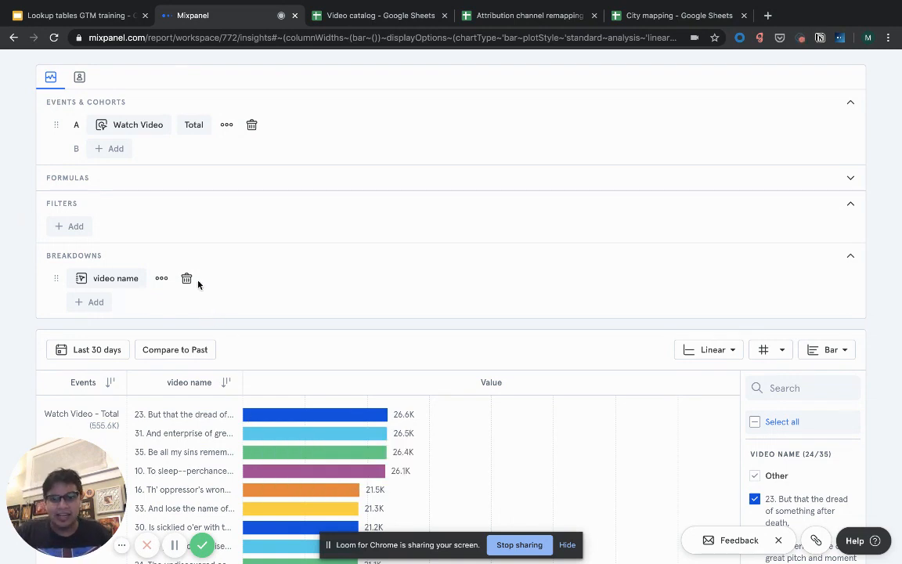
Step: Search for genre and category properties for a second breakdown, and discard that empty breakdown
{"action": "left_click", "coordinate": [95, 302]}
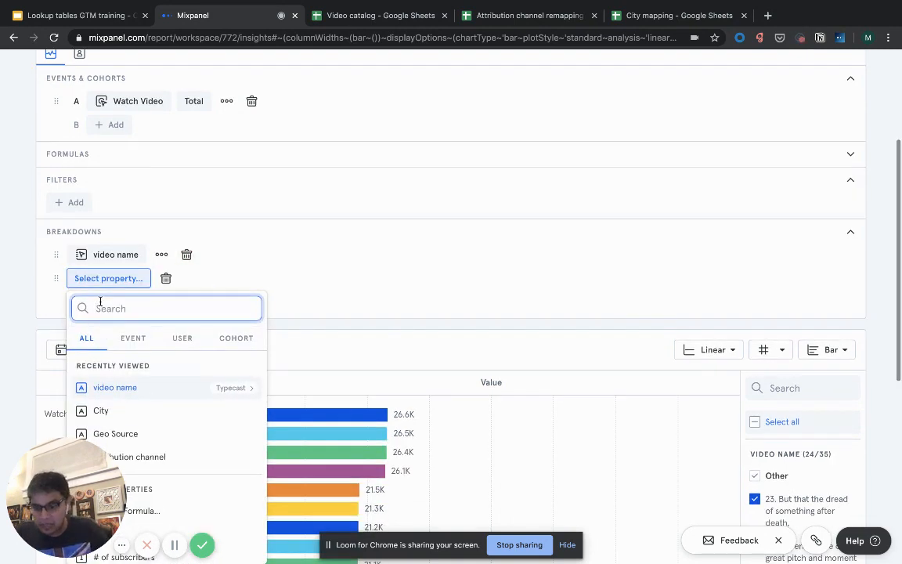
{"action": "type", "text": "genre"}
{"action": "double_click", "coordinate": [100, 301]}
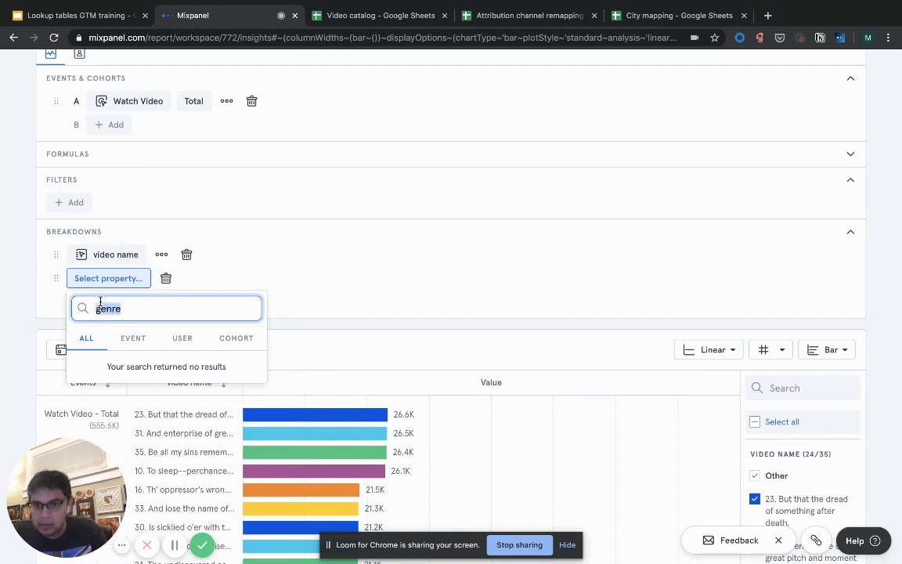
{"action": "type", "text": "category"}
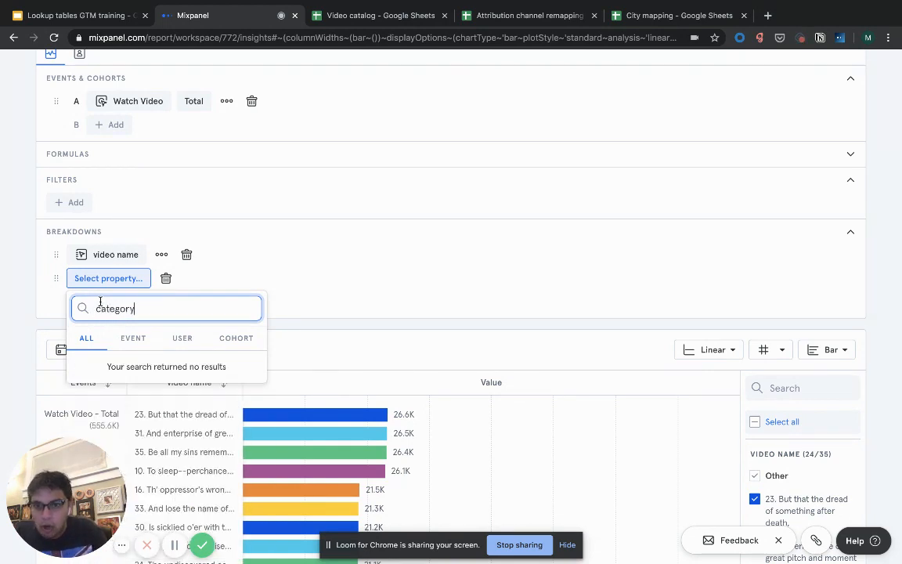
{"action": "key", "text": "BackSpace"}
{"action": "key", "text": "BackSpace"}
{"action": "key", "text": "BackSpace"}
{"action": "key", "text": "BackSpace"}
{"action": "key", "text": "BackSpace"}
{"action": "key", "text": "BackSpace"}
{"action": "key", "text": "BackSpace"}
{"action": "key", "text": "BackSpace"}
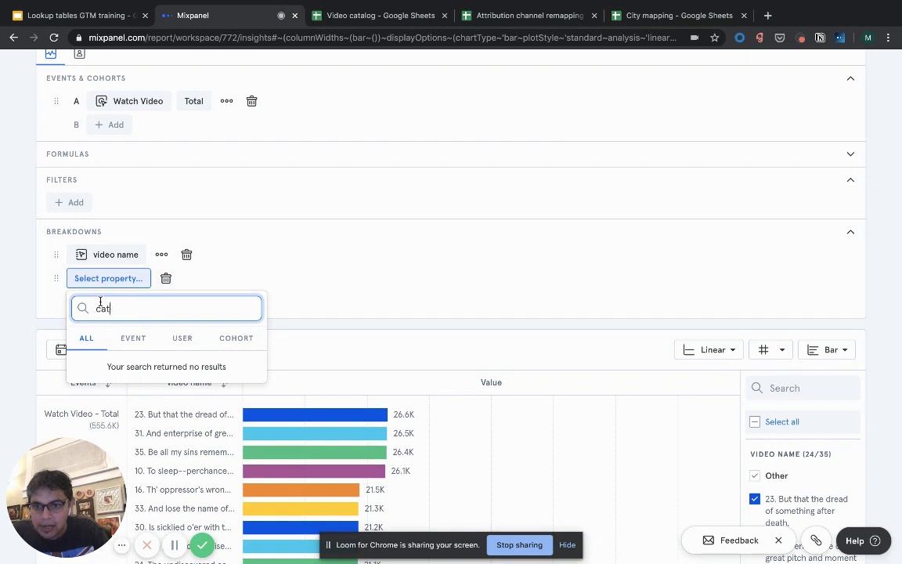
{"action": "left_click", "coordinate": [165, 278]}
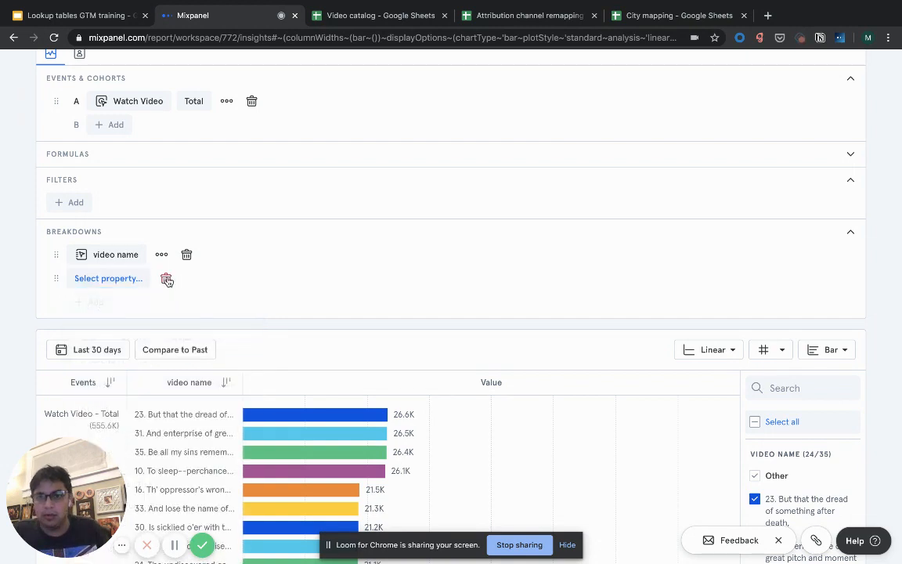
{"action": "left_click", "coordinate": [165, 278]}
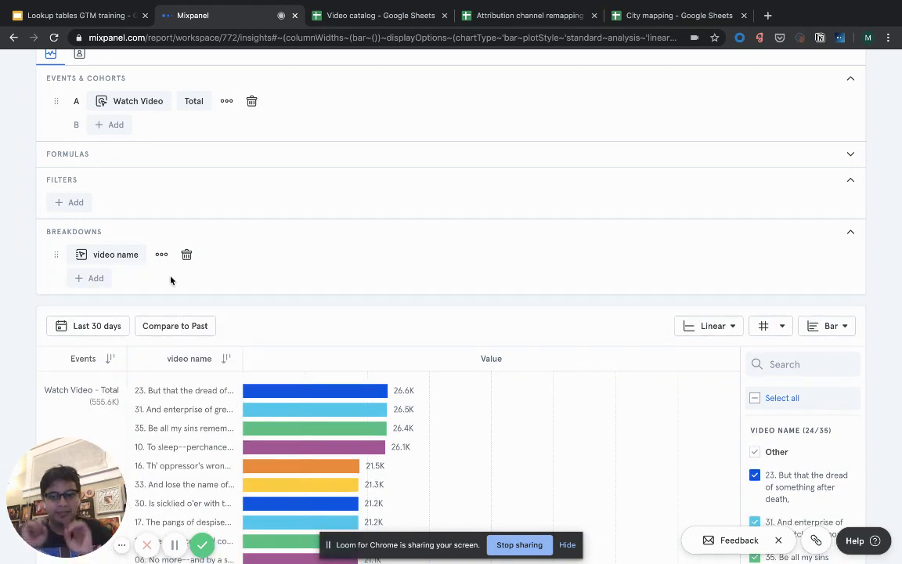
Step: Switch to the Video catalog spreadsheet, review its video name and Genre columns, and download the current sheet as CSV
{"action": "left_click", "coordinate": [337, 21]}
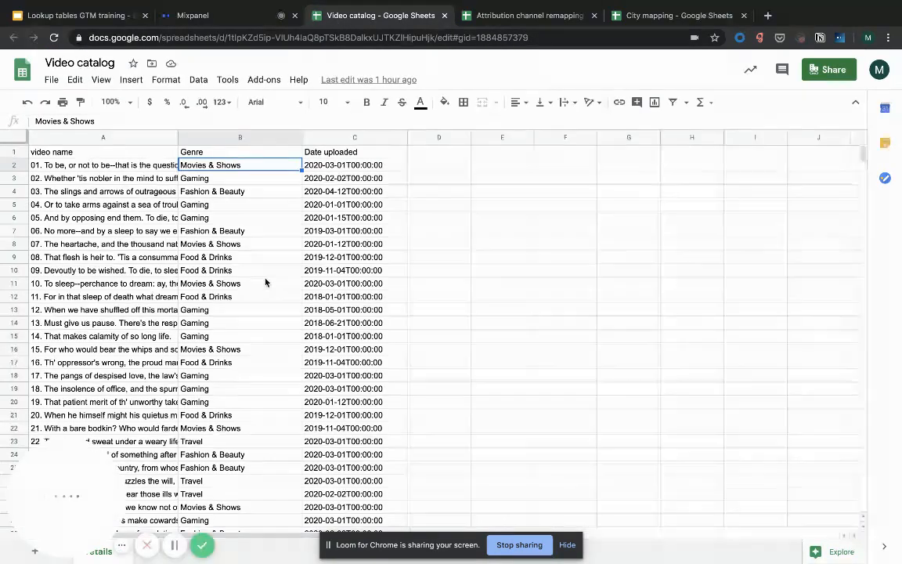
{"action": "left_click_drag", "start_coordinate": [84, 164], "coordinate": [85, 288]}
{"action": "left_click", "coordinate": [225, 165]}
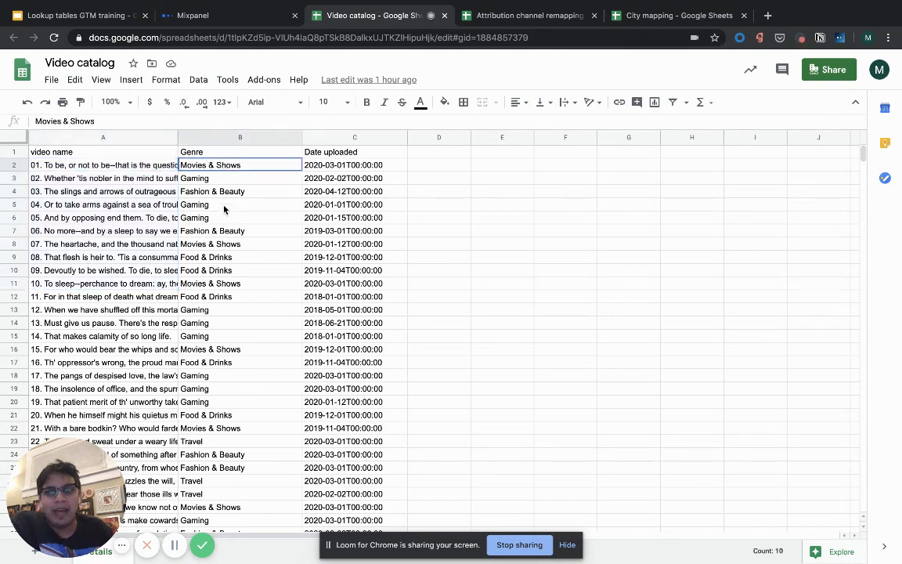
{"action": "left_click_drag", "start_coordinate": [223, 209], "coordinate": [223, 352]}
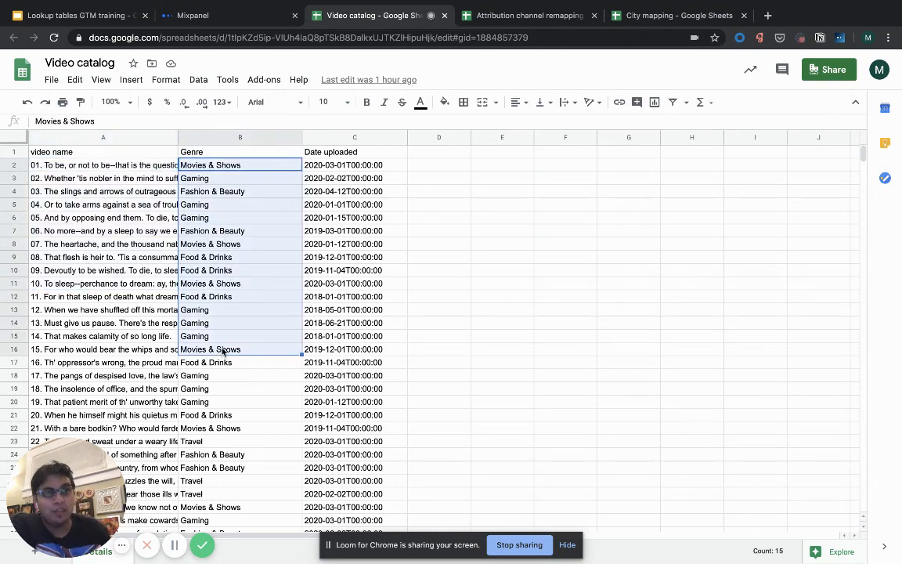
{"action": "left_click", "coordinate": [52, 80]}
{"action": "mouse_move", "coordinate": [128, 231]}
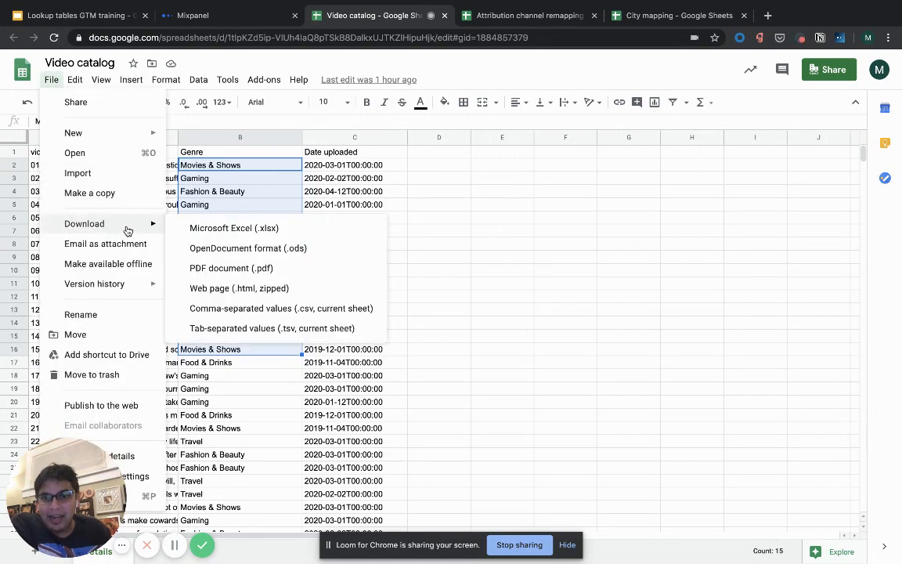
{"action": "left_click", "coordinate": [218, 310]}
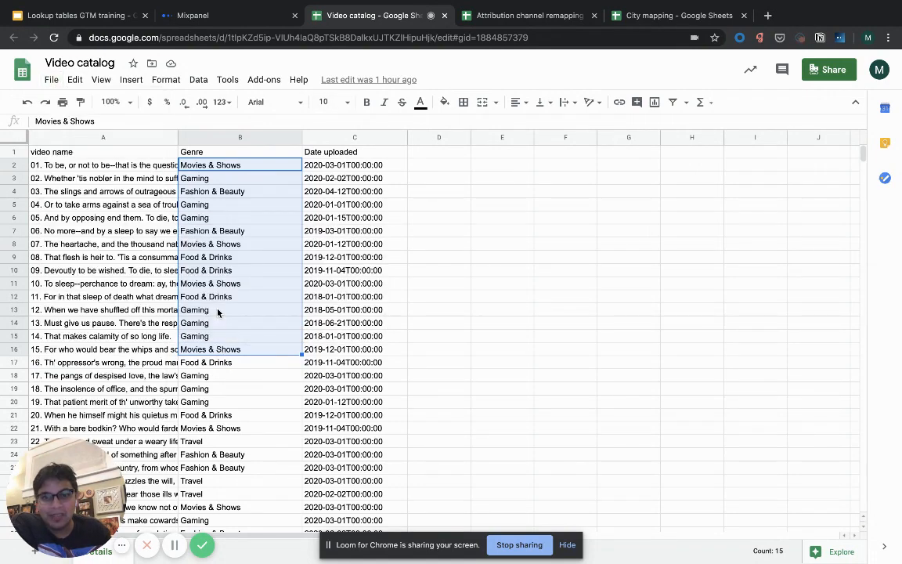
Step: Return to Mixpanel and open the list of lookup tables in Lexicon
{"action": "left_click", "coordinate": [218, 15]}
{"action": "scroll", "coordinate": [372, 130], "scroll_direction": "up", "scroll_amount": 5}
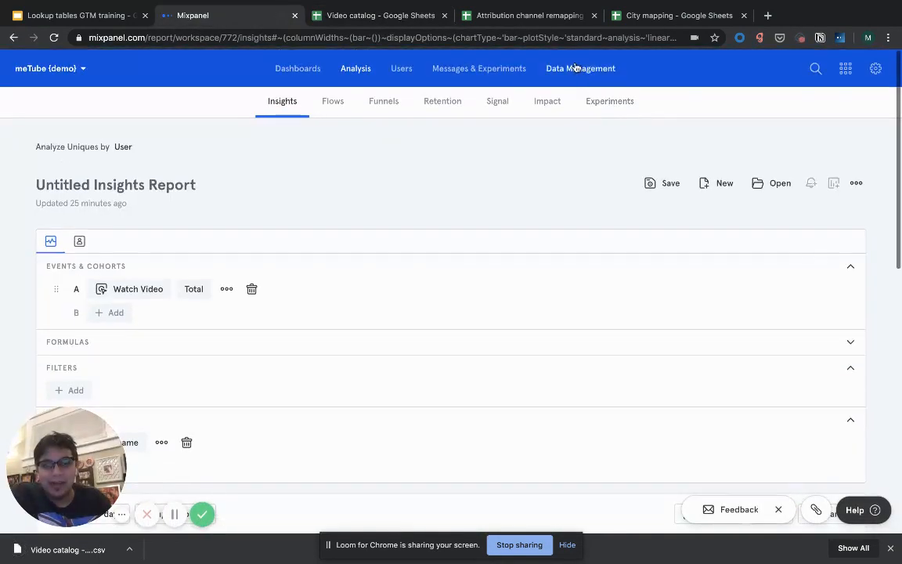
{"action": "mouse_move", "coordinate": [575, 68]}
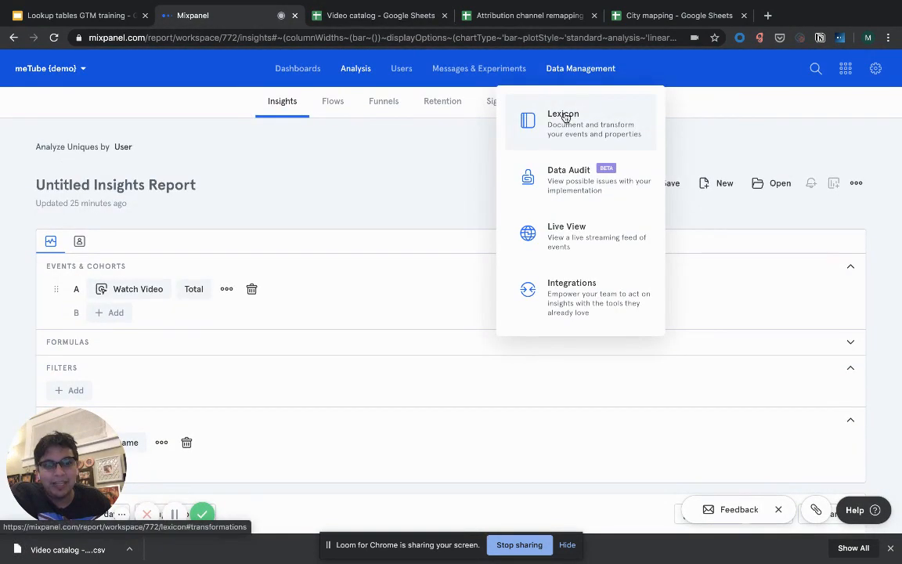
{"action": "left_click", "coordinate": [566, 116]}
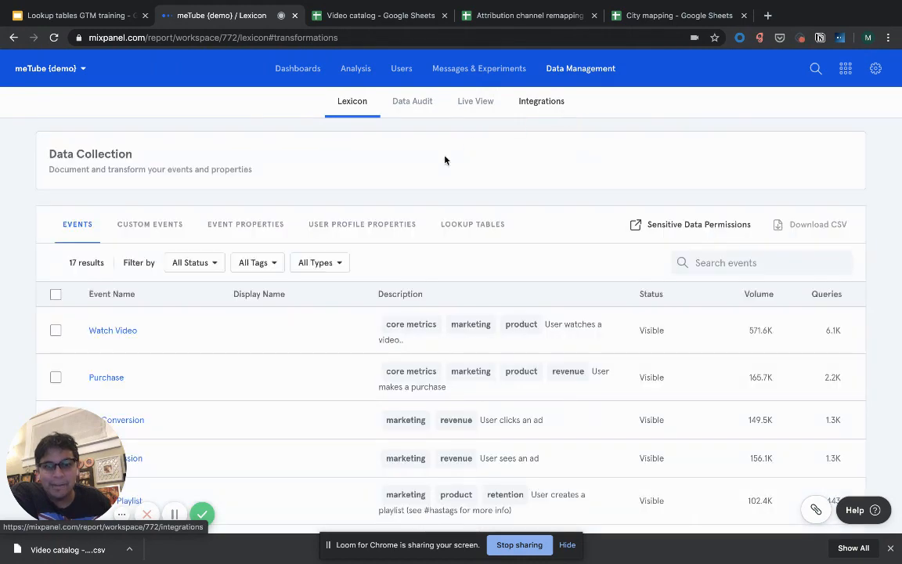
{"action": "left_click", "coordinate": [476, 224]}
Step: Upload Video catalog - Details (5).csv from Downloads as a new lookup table
{"action": "left_click", "coordinate": [791, 233]}
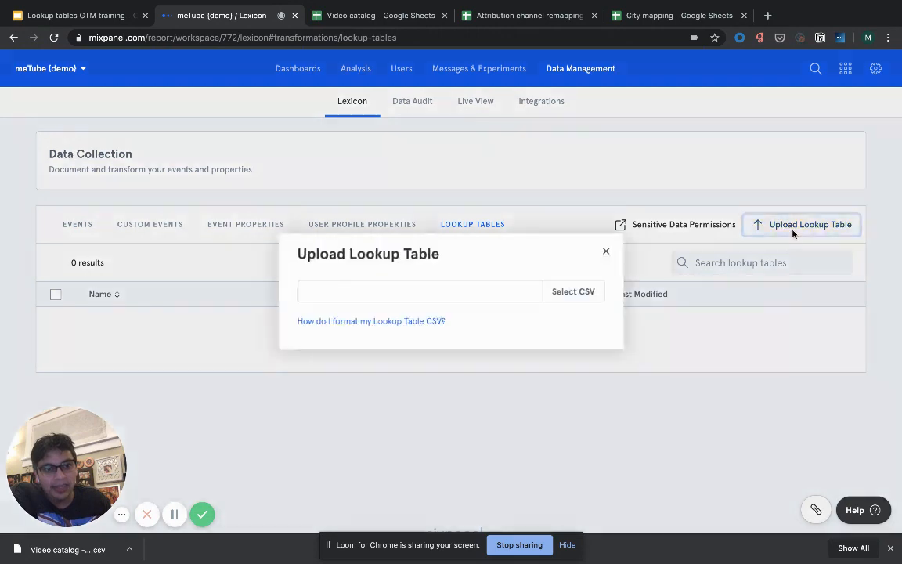
{"action": "left_click", "coordinate": [586, 304]}
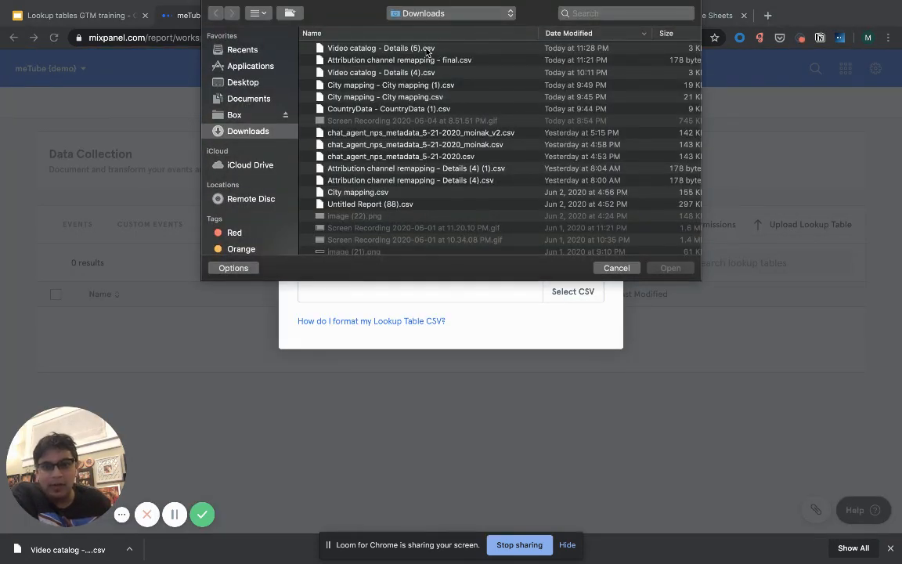
{"action": "left_click", "coordinate": [428, 50]}
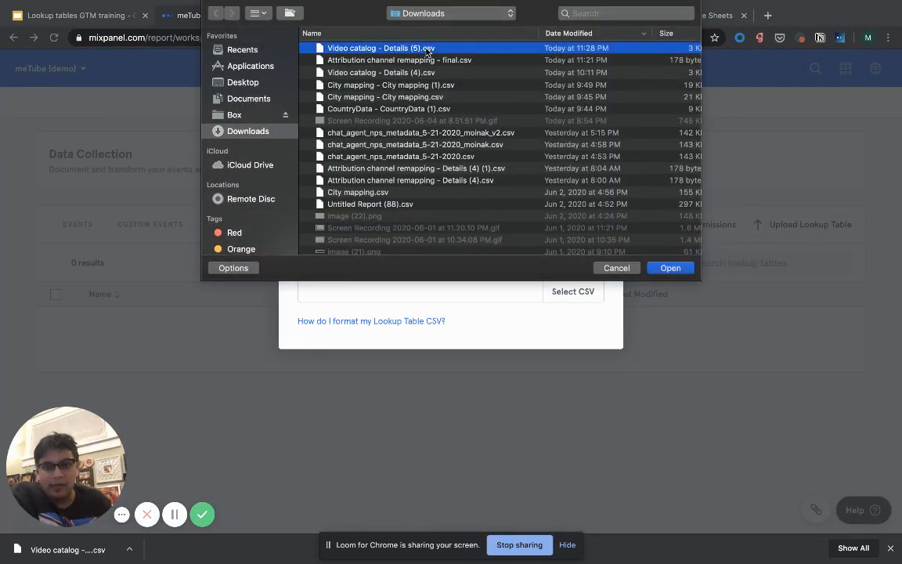
{"action": "left_click", "coordinate": [670, 269]}
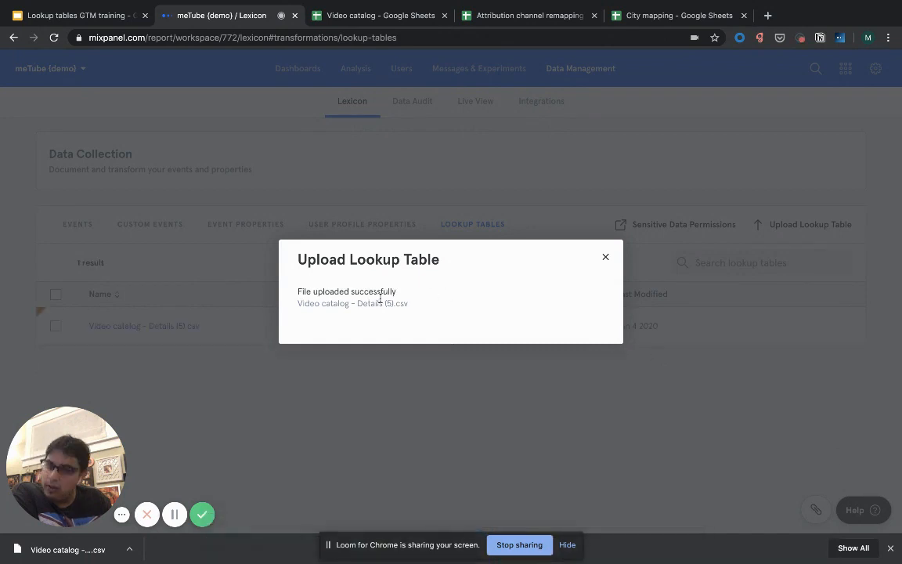
{"action": "left_click", "coordinate": [605, 257]}
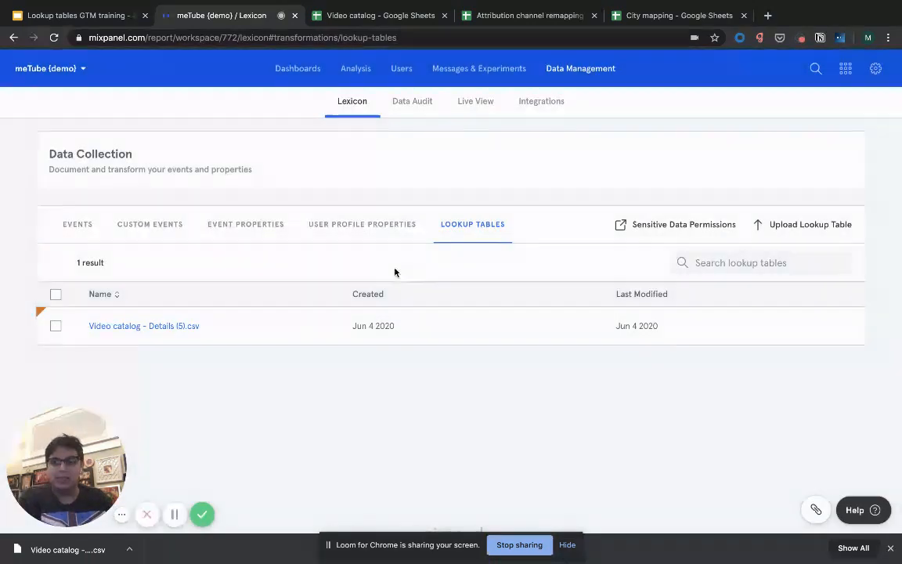
Step: Review the details and properties of the uploaded Video catalog lookup table, and return to the lookup table list
{"action": "left_click", "coordinate": [137, 325]}
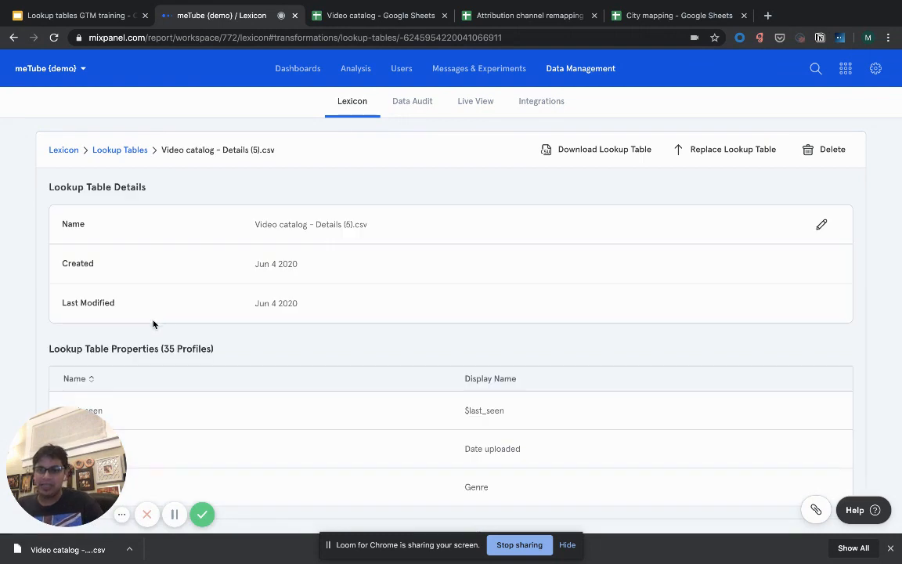
{"action": "scroll", "coordinate": [178, 315], "scroll_direction": "down", "scroll_amount": 2}
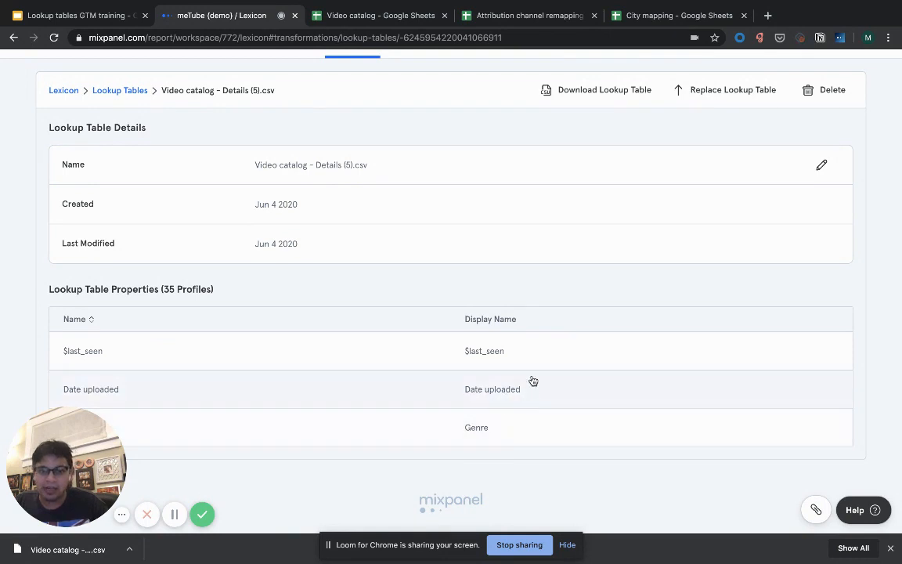
{"action": "left_click", "coordinate": [102, 91]}
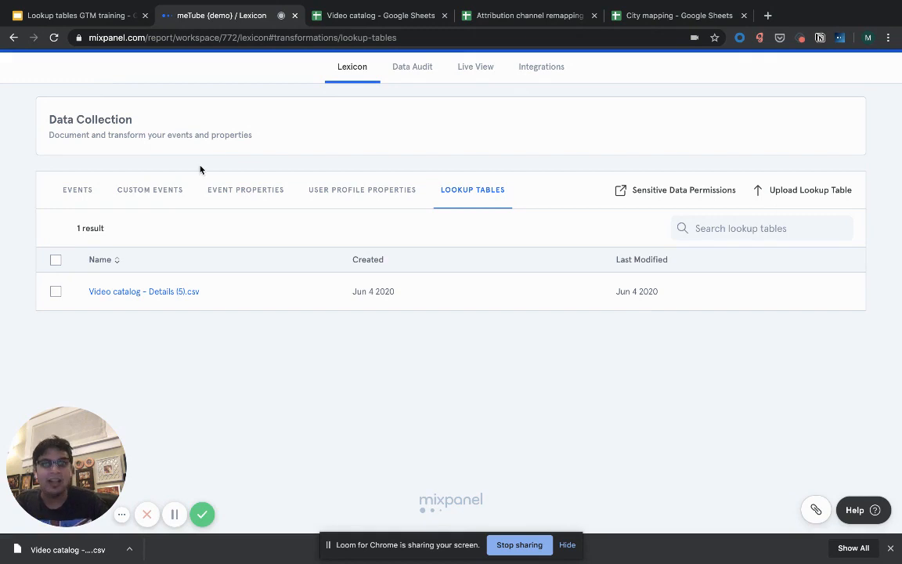
Step: Find the video name event property in Lexicon and map it to the Video catalog - Details (5).csv lookup table
{"action": "scroll", "coordinate": [233, 193], "scroll_direction": "up", "scroll_amount": 1}
{"action": "left_click", "coordinate": [234, 196]}
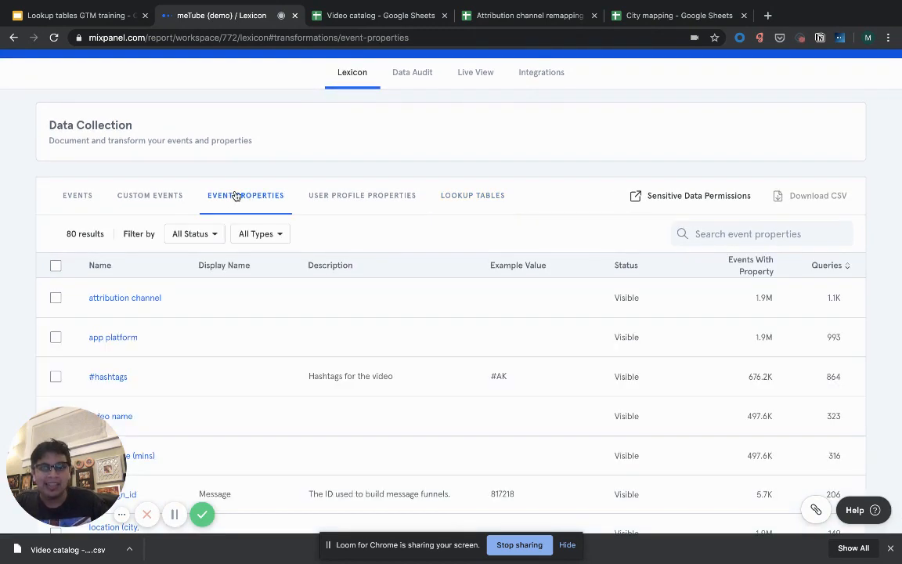
{"action": "left_click", "coordinate": [697, 234]}
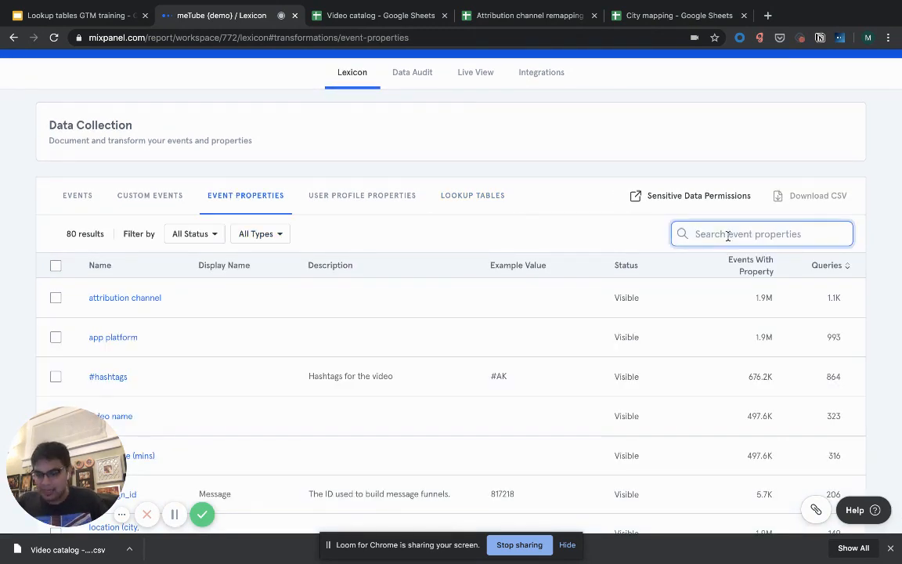
{"action": "type", "text": "video"}
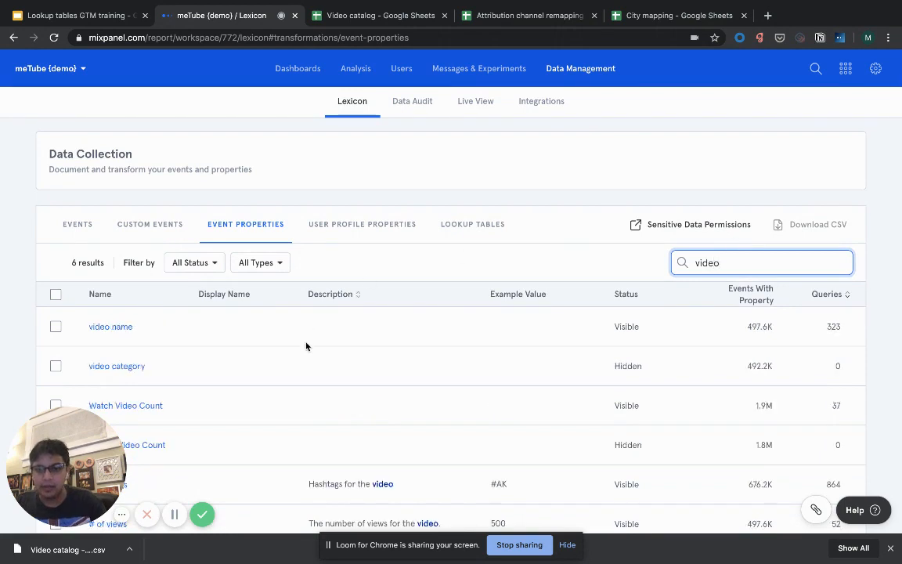
{"action": "left_click", "coordinate": [56, 327]}
{"action": "left_click", "coordinate": [300, 266]}
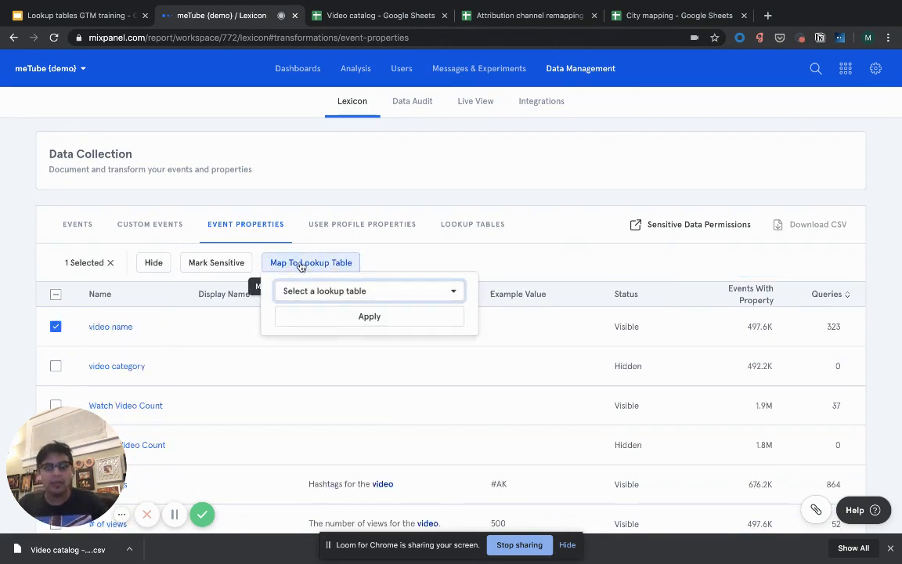
{"action": "left_click", "coordinate": [328, 293]}
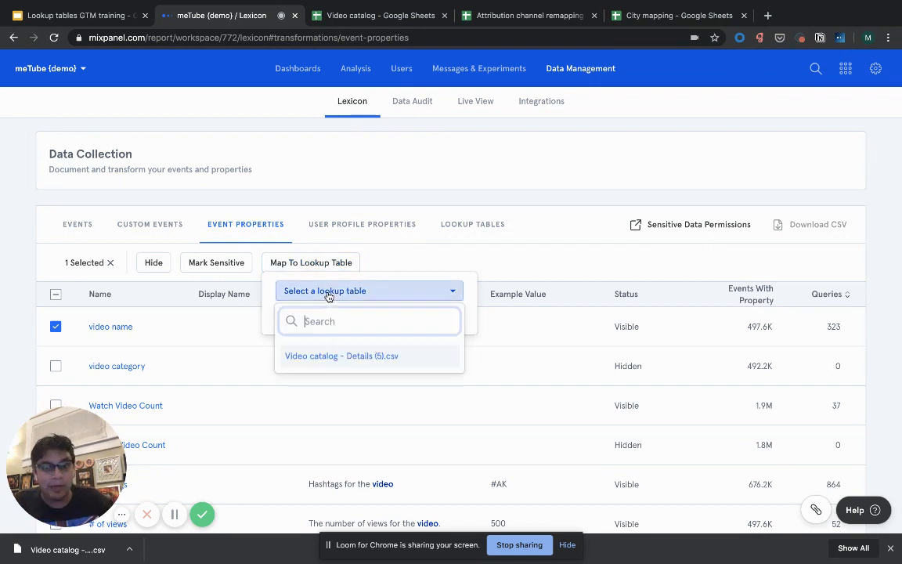
{"action": "left_click", "coordinate": [333, 358]}
{"action": "left_click", "coordinate": [377, 318]}
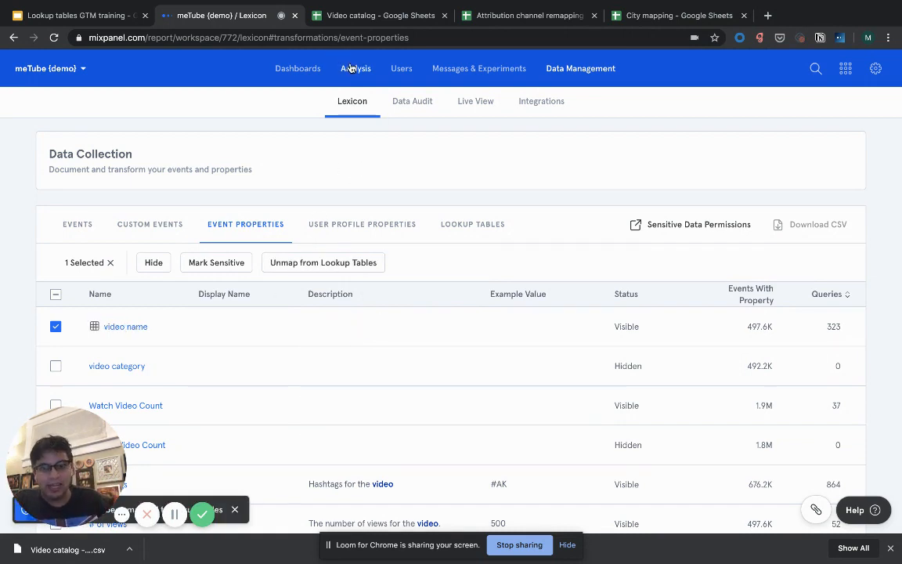
Step: Start an Insights report on the Watch Video event and display it as a bar chart
{"action": "mouse_move", "coordinate": [352, 69]}
{"action": "left_click", "coordinate": [270, 115]}
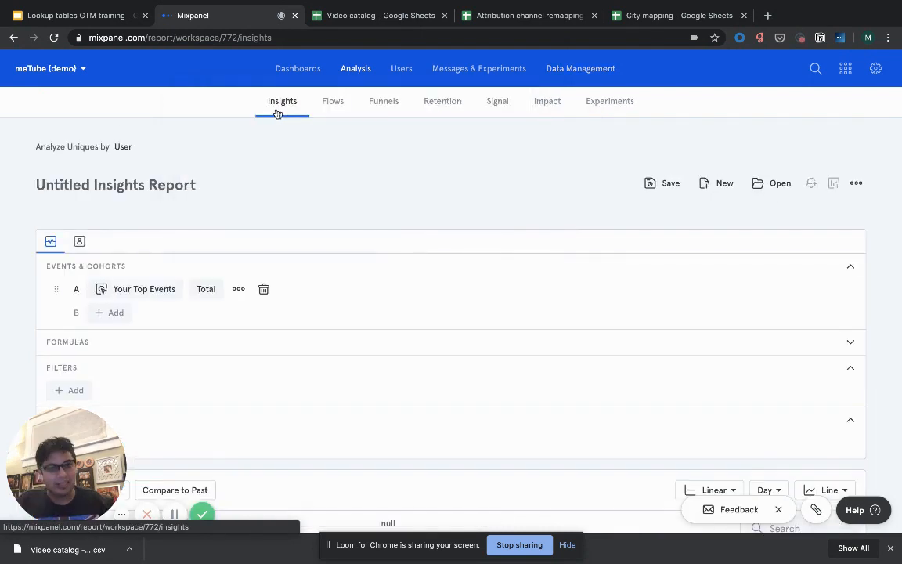
{"action": "left_click", "coordinate": [136, 288]}
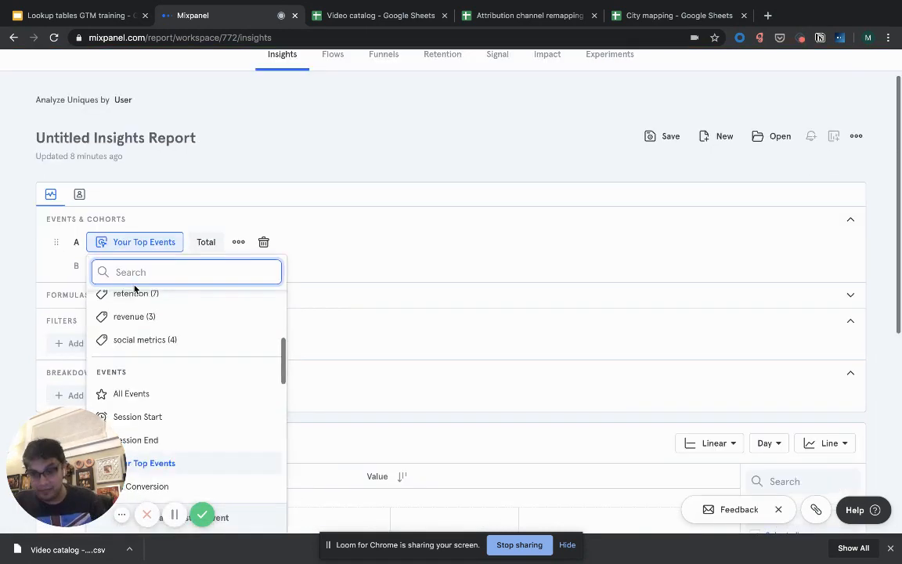
{"action": "type", "text": "watch"}
{"action": "left_click", "coordinate": [142, 326]}
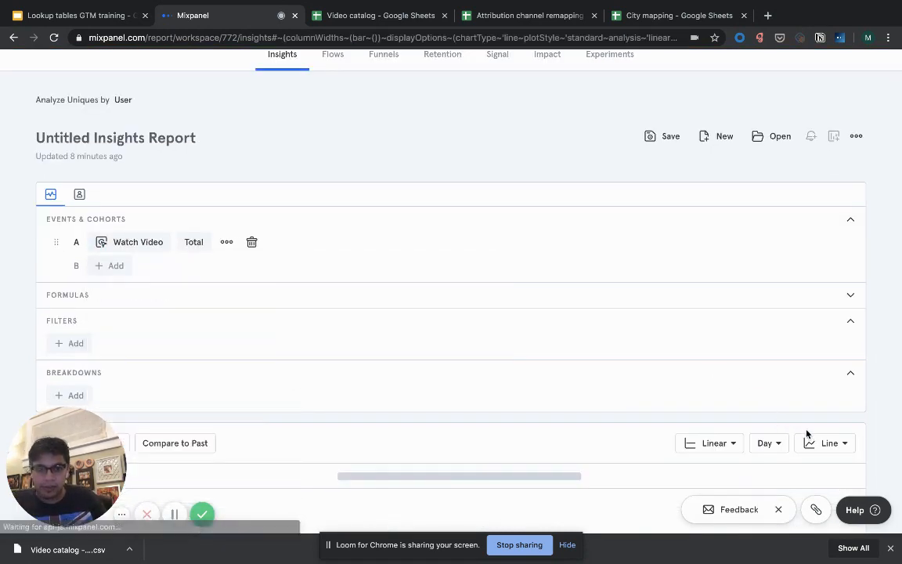
{"action": "left_click", "coordinate": [826, 443]}
{"action": "left_click", "coordinate": [766, 471]}
{"action": "scroll", "coordinate": [356, 245], "scroll_direction": "down", "scroll_amount": 3}
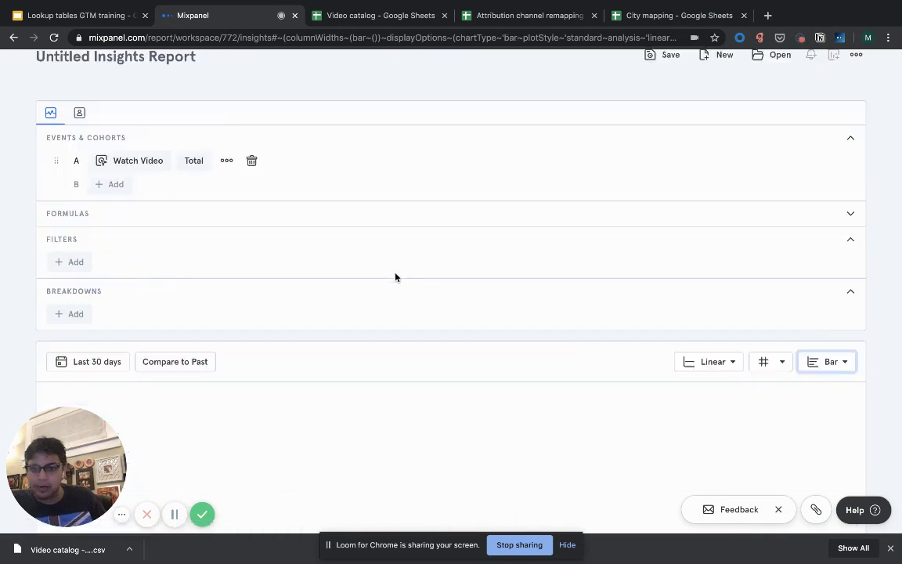
Step: Break down the Watch Video report by the original video name property
{"action": "left_click", "coordinate": [74, 265]}
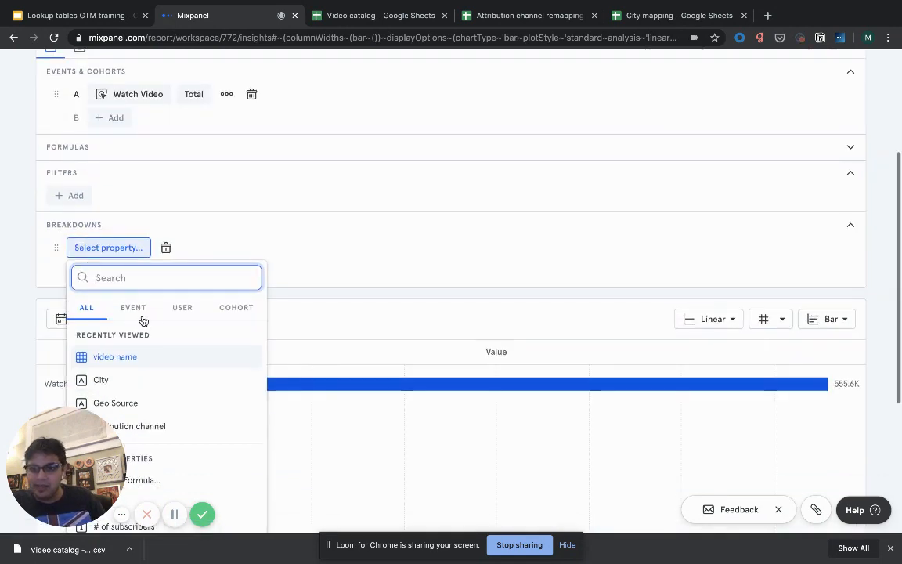
{"action": "mouse_move", "coordinate": [98, 375]}
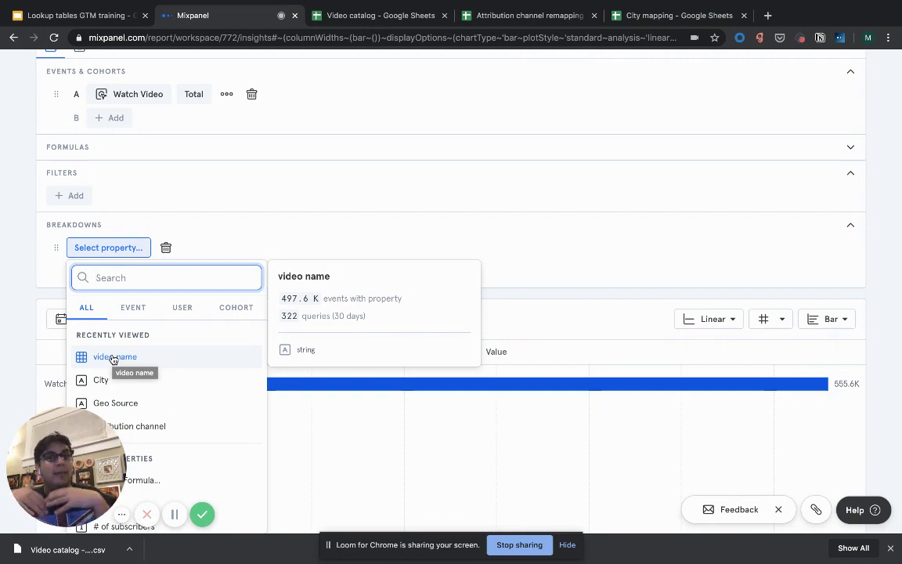
{"action": "left_click_drag", "start_coordinate": [114, 358], "coordinate": [141, 300]}
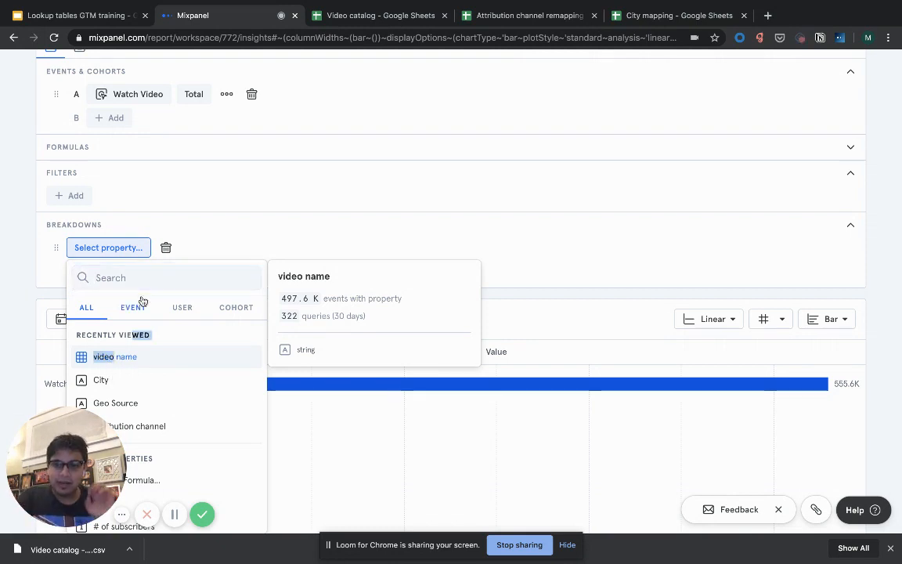
{"action": "left_click", "coordinate": [130, 357]}
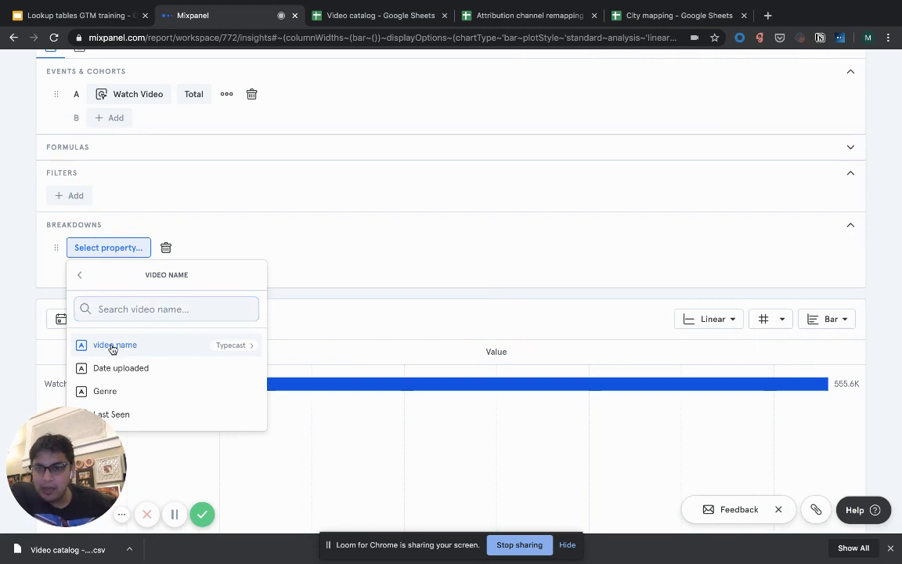
{"action": "left_click", "coordinate": [113, 346]}
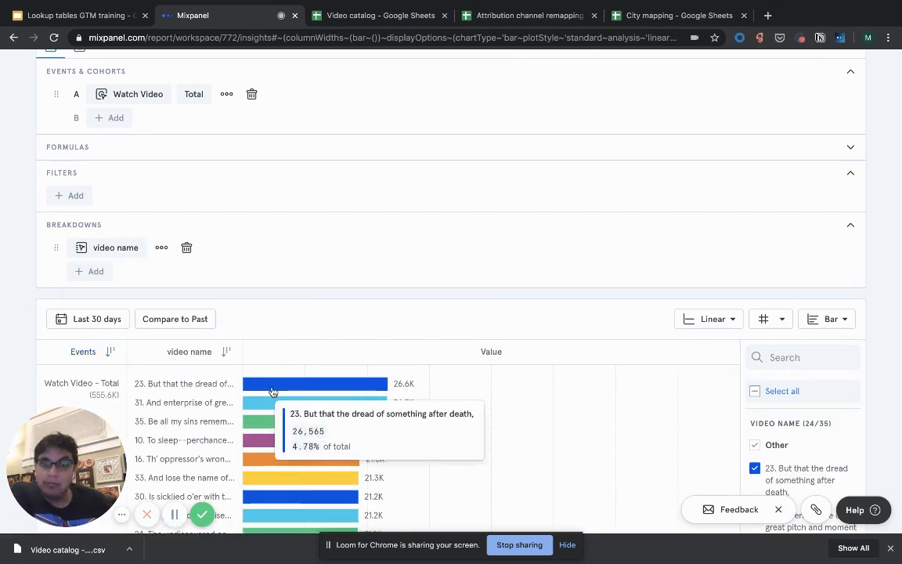
Step: Add a breakdown by the video name's Genre lookup property and remove the plain video name breakdown
{"action": "left_click", "coordinate": [98, 281]}
{"action": "left_click", "coordinate": [107, 354]}
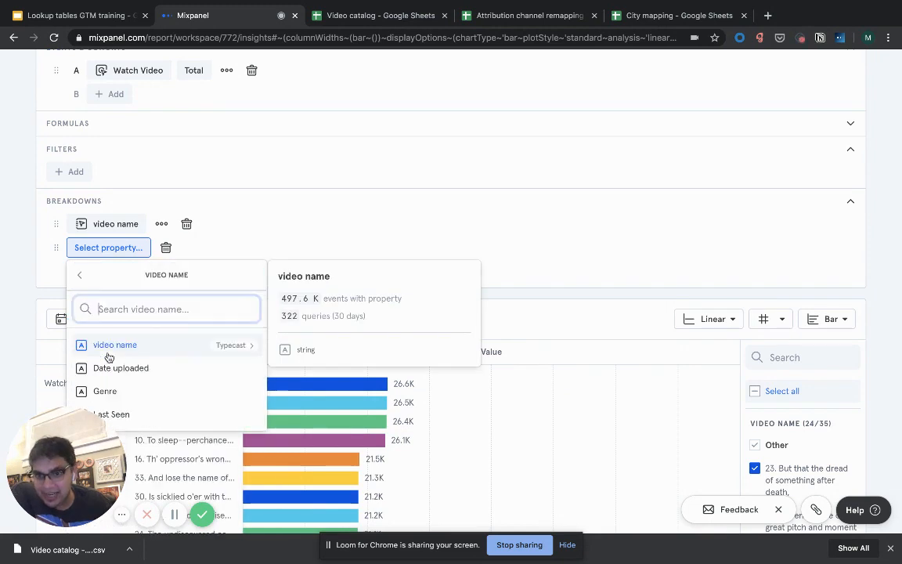
{"action": "left_click", "coordinate": [121, 397]}
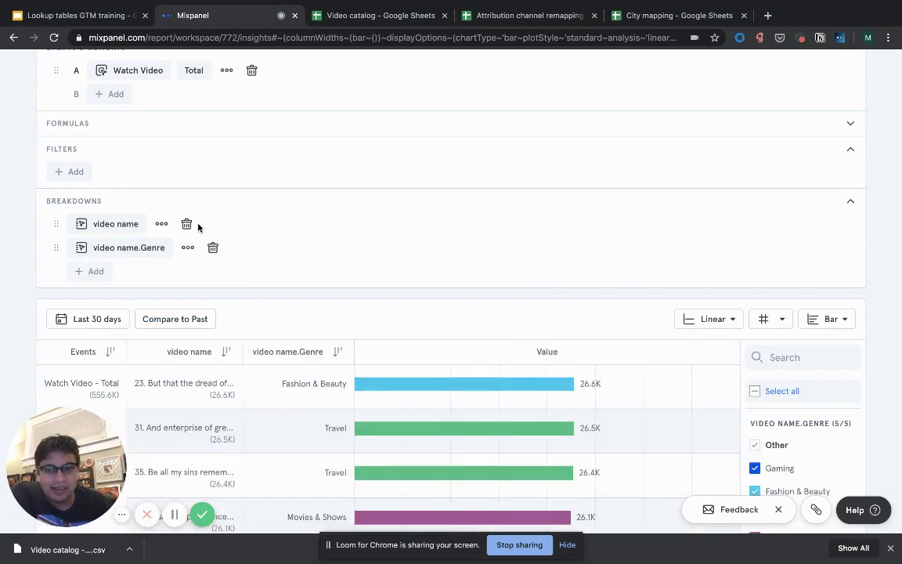
{"action": "left_click", "coordinate": [187, 224]}
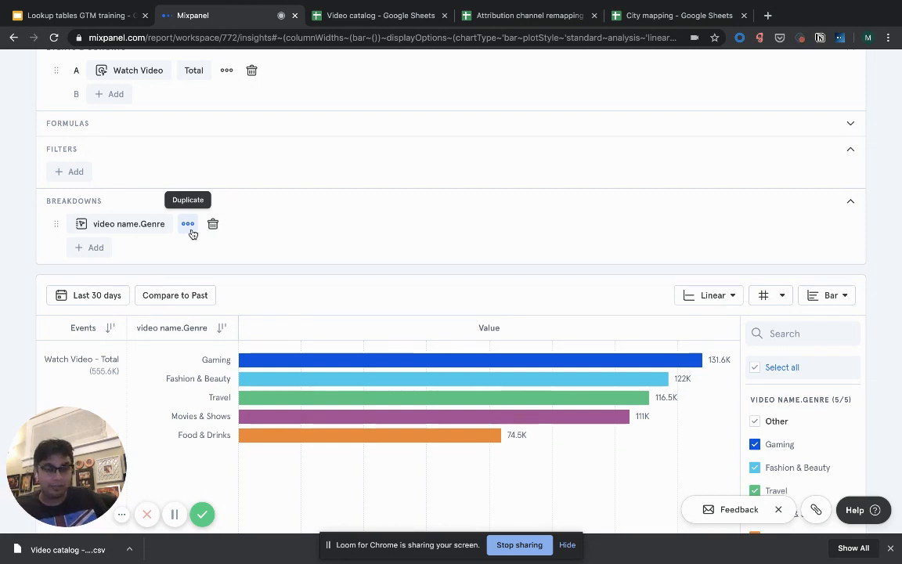
Step: Add a breakdown by the attribution channel event property and remove the Genre breakdown
{"action": "left_click", "coordinate": [104, 248]}
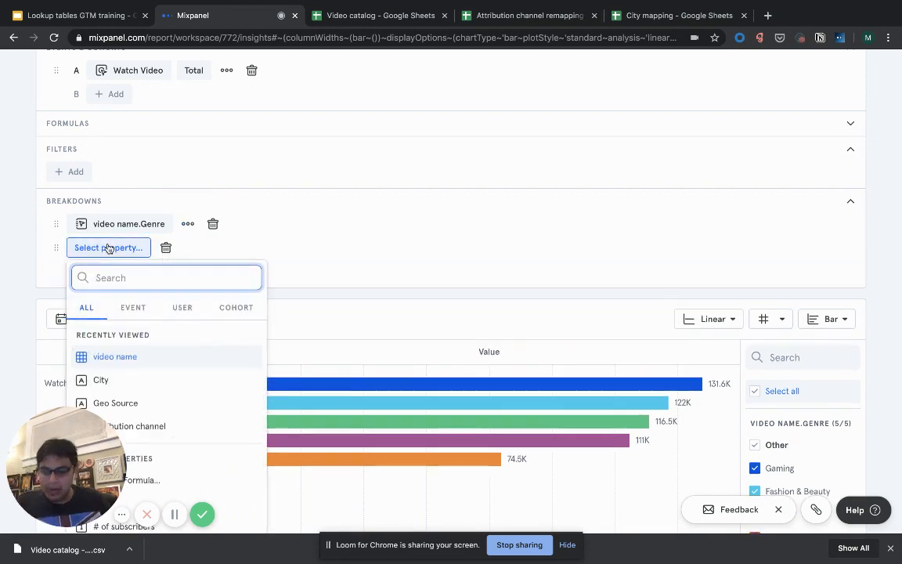
{"action": "type", "text": "attri"}
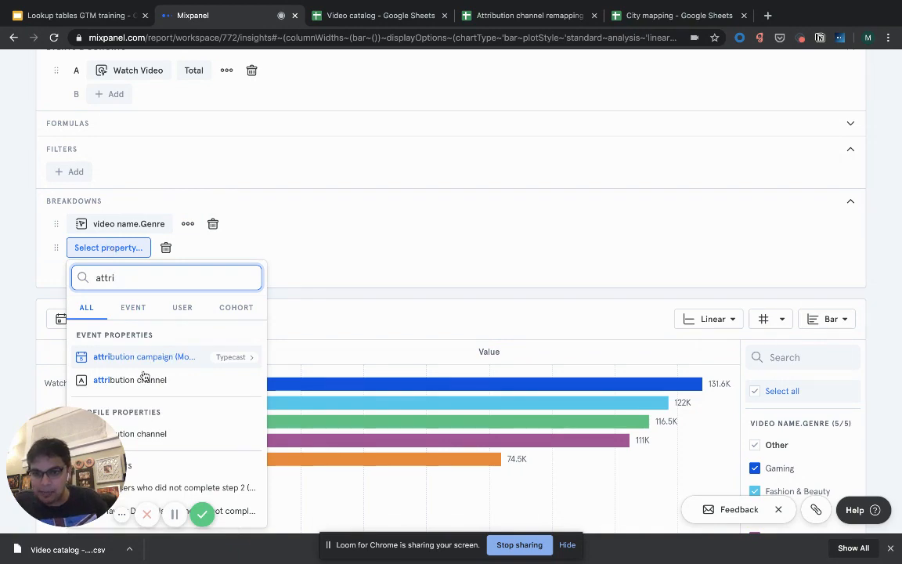
{"action": "left_click", "coordinate": [142, 380]}
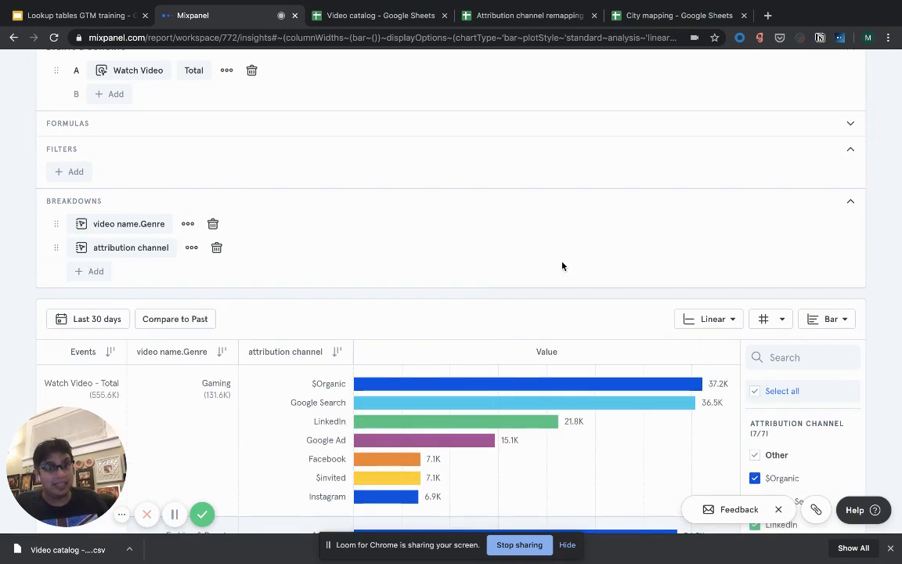
{"action": "scroll", "coordinate": [479, 419], "scroll_direction": "up", "scroll_amount": 3}
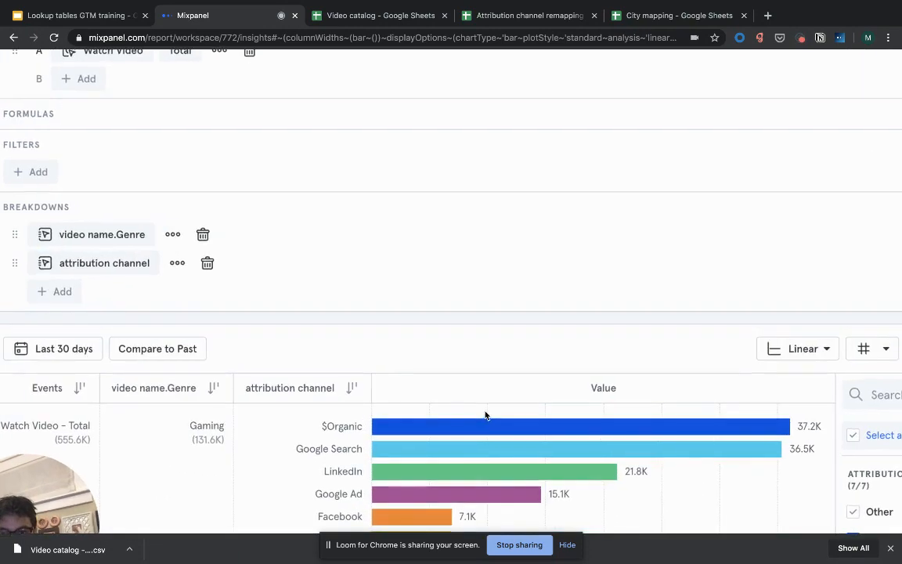
{"action": "left_click", "coordinate": [203, 234]}
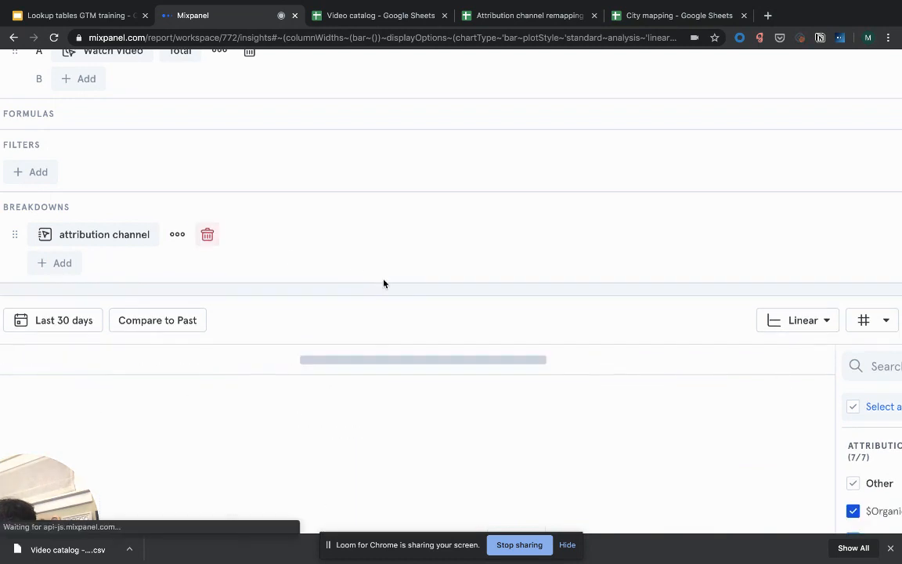
{"action": "scroll", "coordinate": [383, 281], "scroll_direction": "down", "scroll_amount": 3}
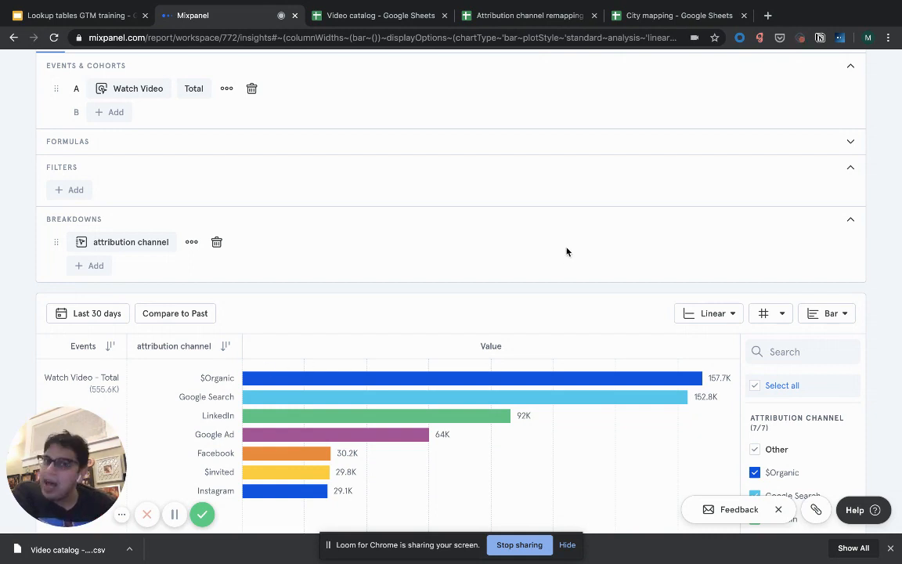
Step: Switch to the Attribution channel remapping spreadsheet and examine how Google Search, Google Ad and the other channels map to New attribution channel
{"action": "left_click", "coordinate": [501, 16]}
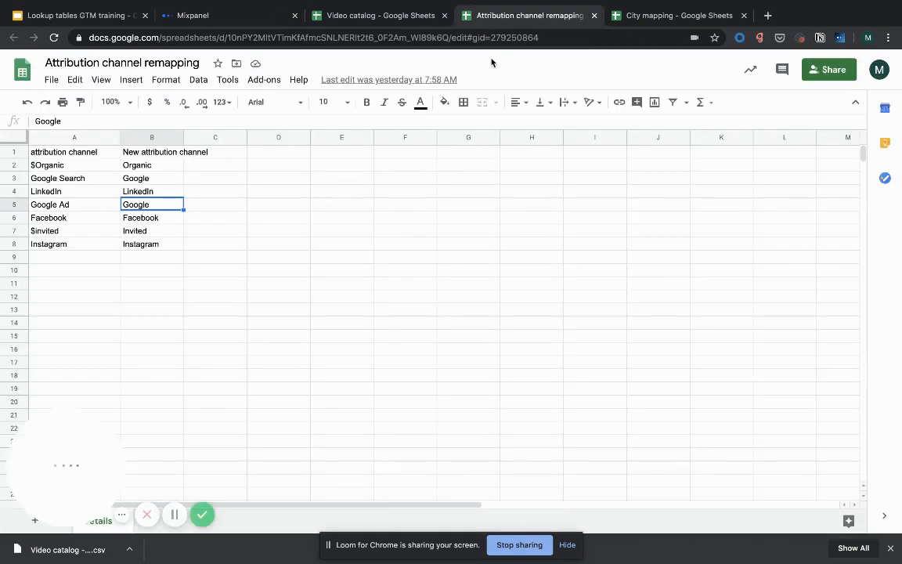
{"action": "left_click_drag", "start_coordinate": [72, 153], "coordinate": [72, 248]}
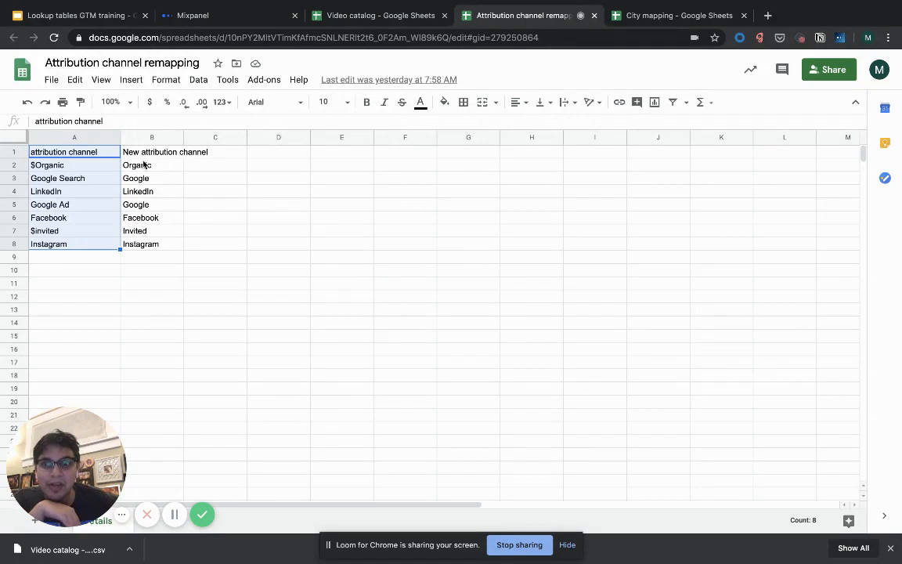
{"action": "left_click_drag", "start_coordinate": [143, 155], "coordinate": [145, 256]}
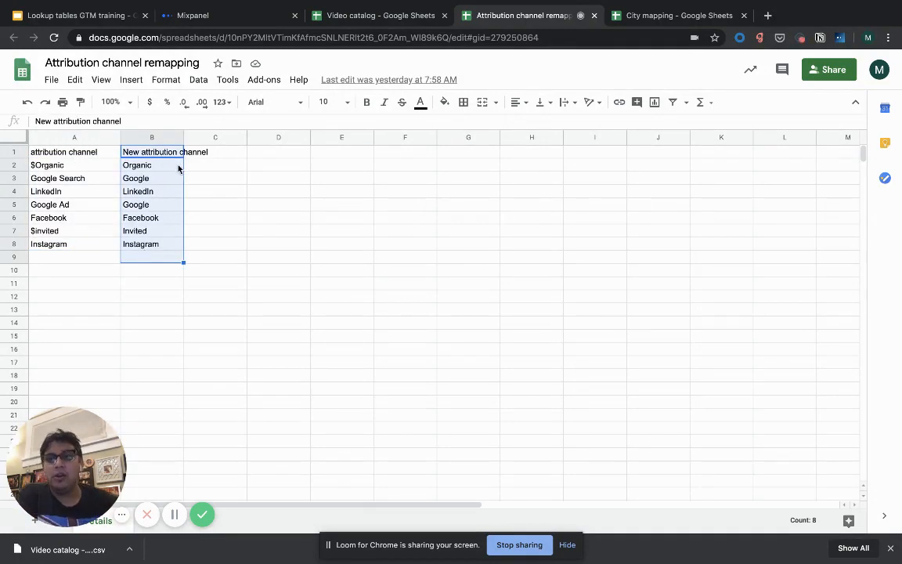
{"action": "left_click", "coordinate": [262, 204]}
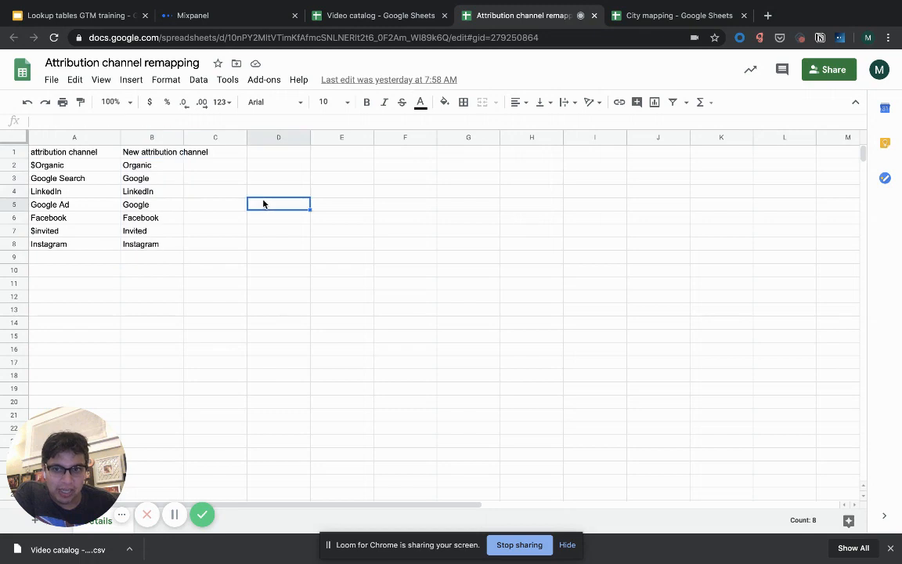
{"action": "left_click", "coordinate": [69, 183]}
{"action": "left_click", "coordinate": [143, 180]}
{"action": "left_click", "coordinate": [66, 207]}
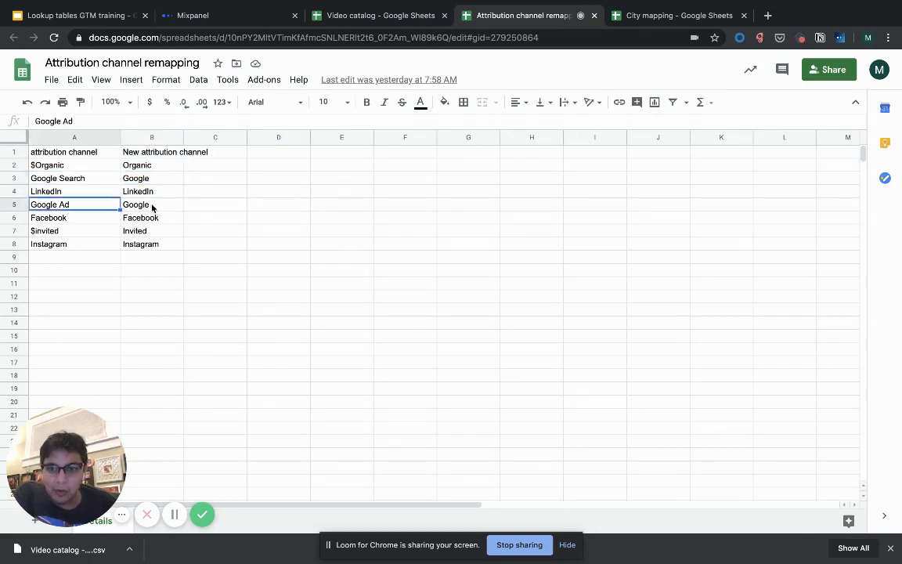
{"action": "left_click", "coordinate": [151, 207]}
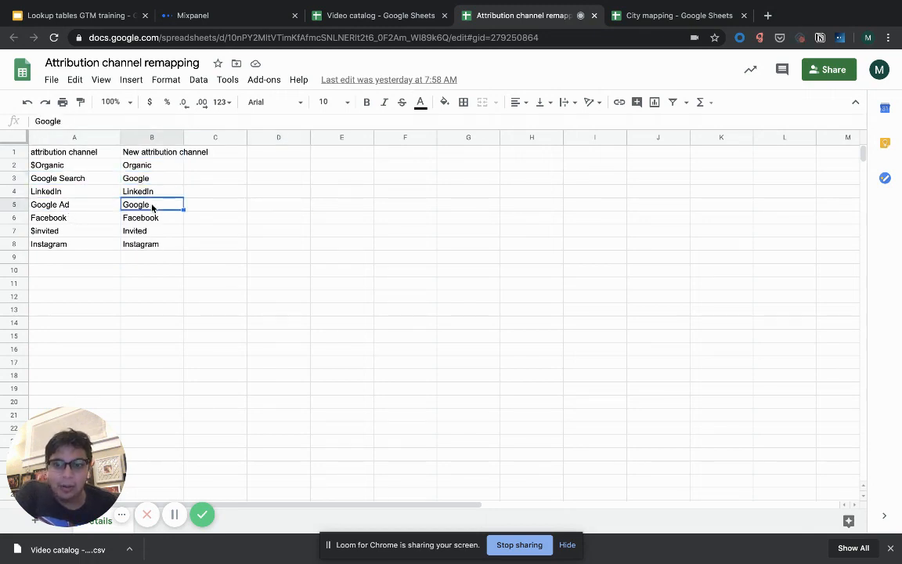
Step: Download the current sheet of the Attribution channel remapping spreadsheet as a CSV file
{"action": "left_click", "coordinate": [51, 82]}
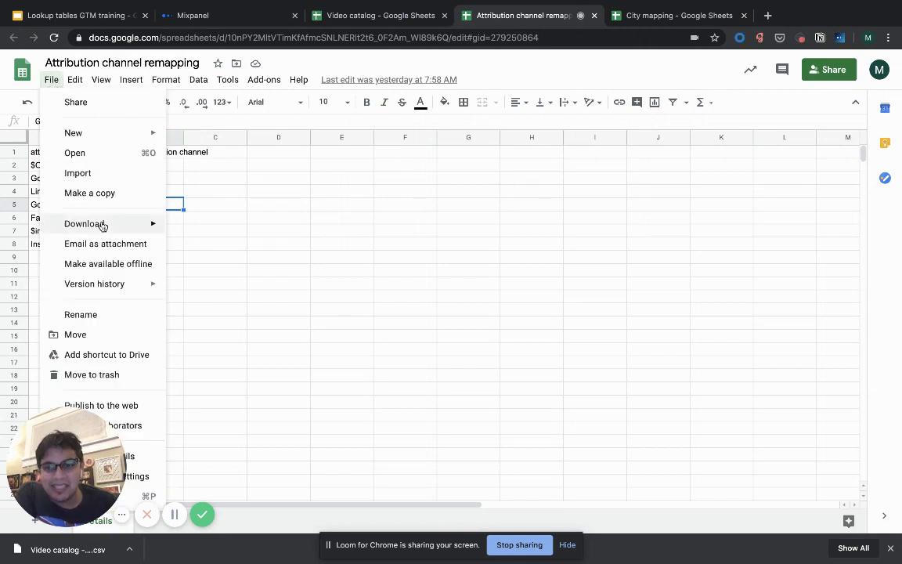
{"action": "mouse_move", "coordinate": [101, 225]}
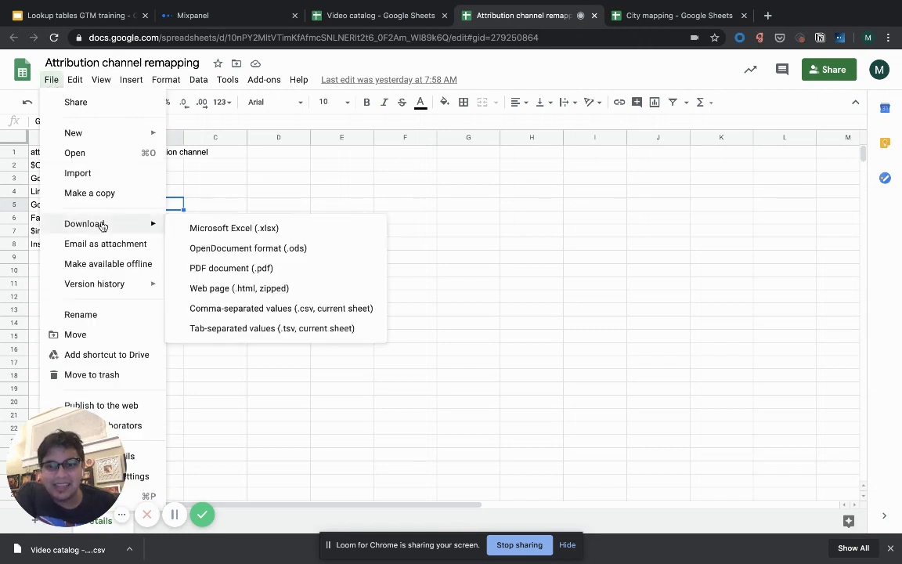
{"action": "left_click", "coordinate": [228, 307]}
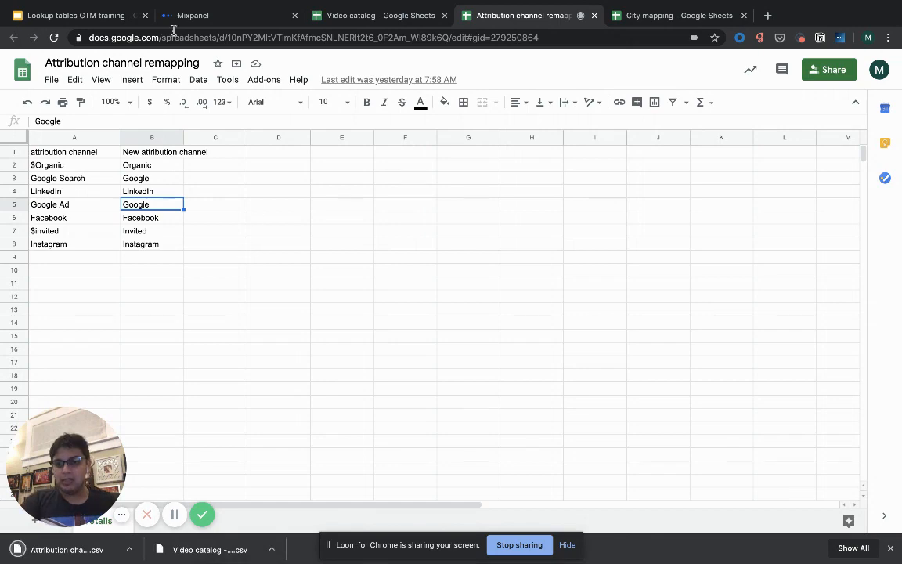
Step: Switch back to Mixpanel and open the lookup tables list in Lexicon
{"action": "left_click", "coordinate": [214, 18]}
{"action": "scroll", "coordinate": [436, 177], "scroll_direction": "up", "scroll_amount": 3}
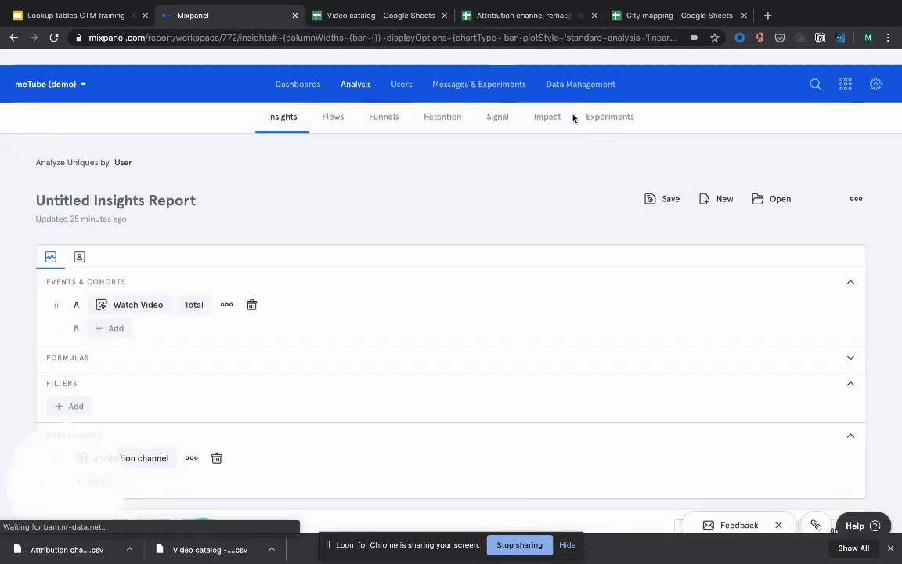
{"action": "left_click", "coordinate": [576, 68]}
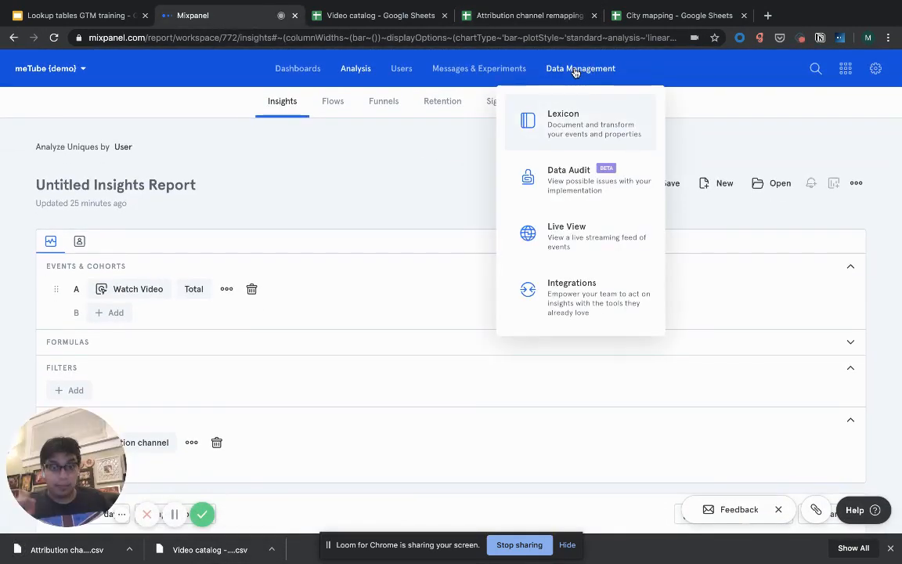
{"action": "left_click", "coordinate": [572, 133]}
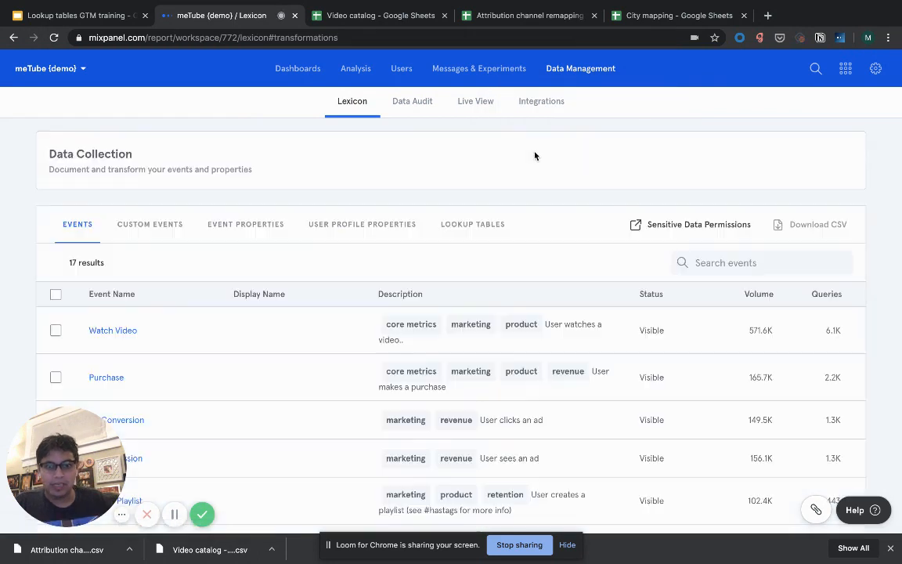
{"action": "left_click", "coordinate": [471, 224]}
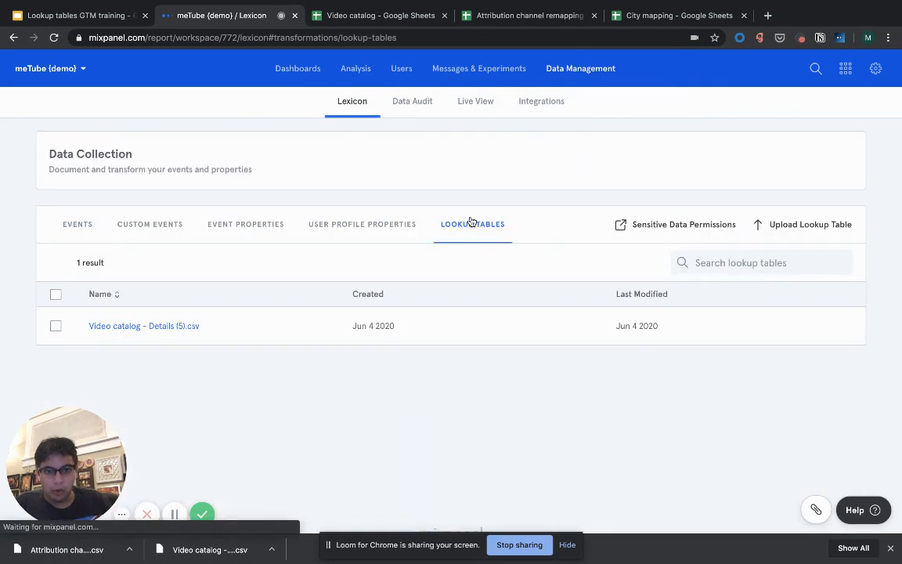
Step: Upload Attribution channel remapping - Details (5).csv from Downloads as a new lookup table
{"action": "left_click", "coordinate": [771, 224]}
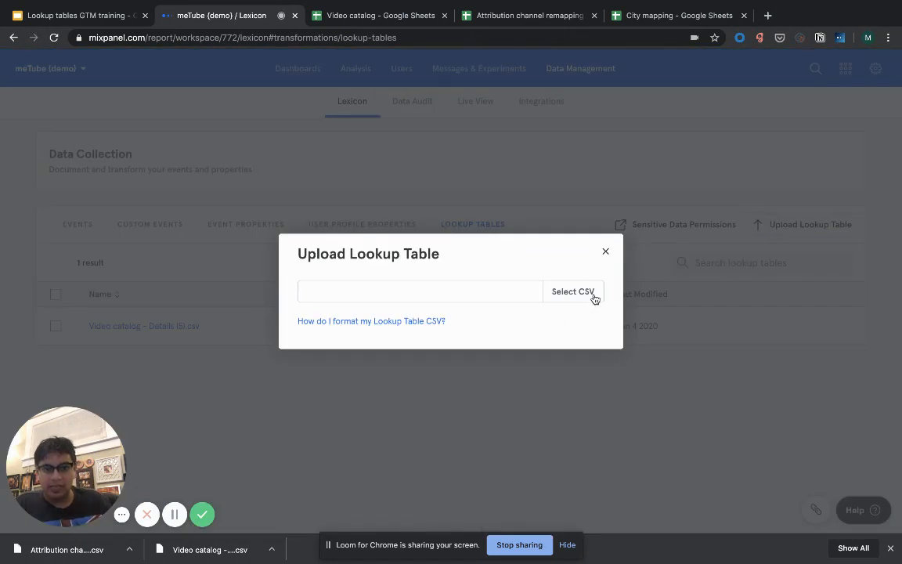
{"action": "left_click", "coordinate": [573, 291]}
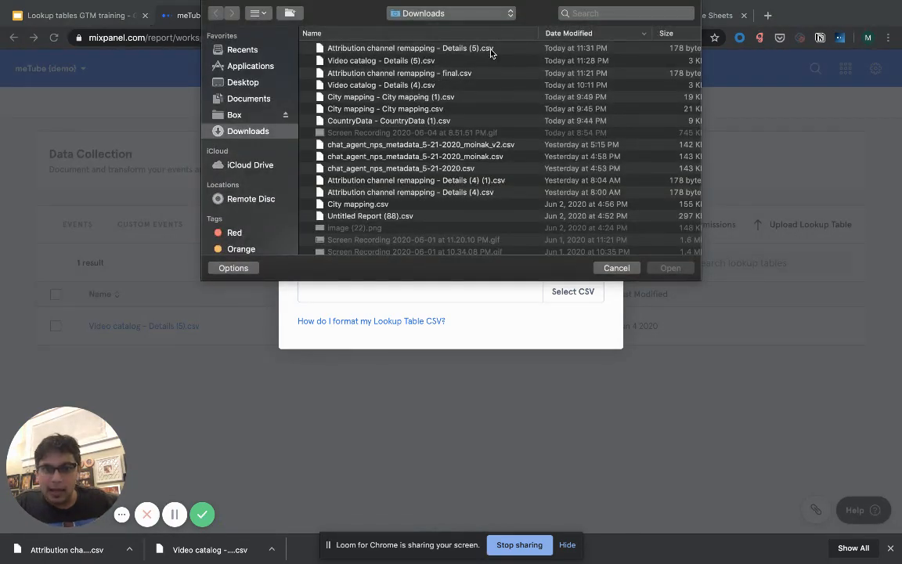
{"action": "double_click", "coordinate": [491, 49]}
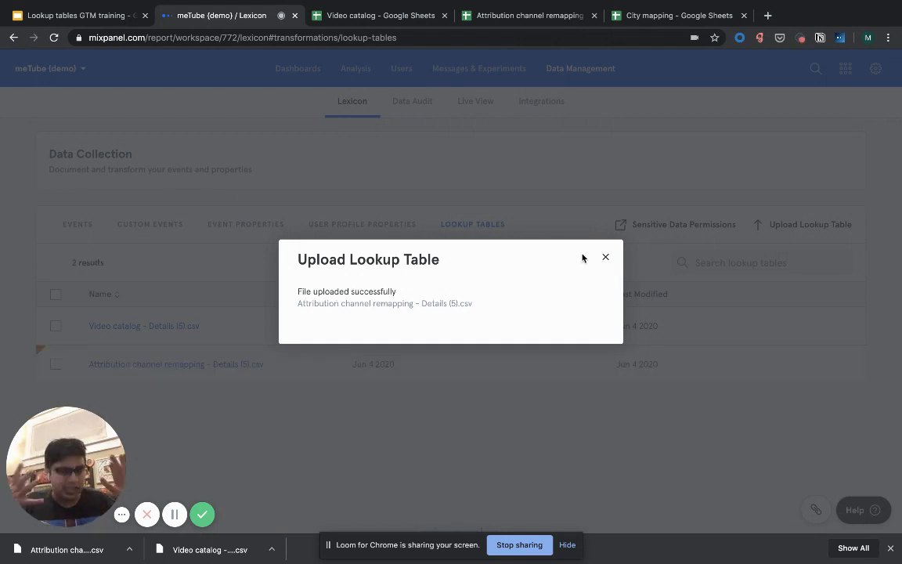
{"action": "left_click", "coordinate": [606, 260]}
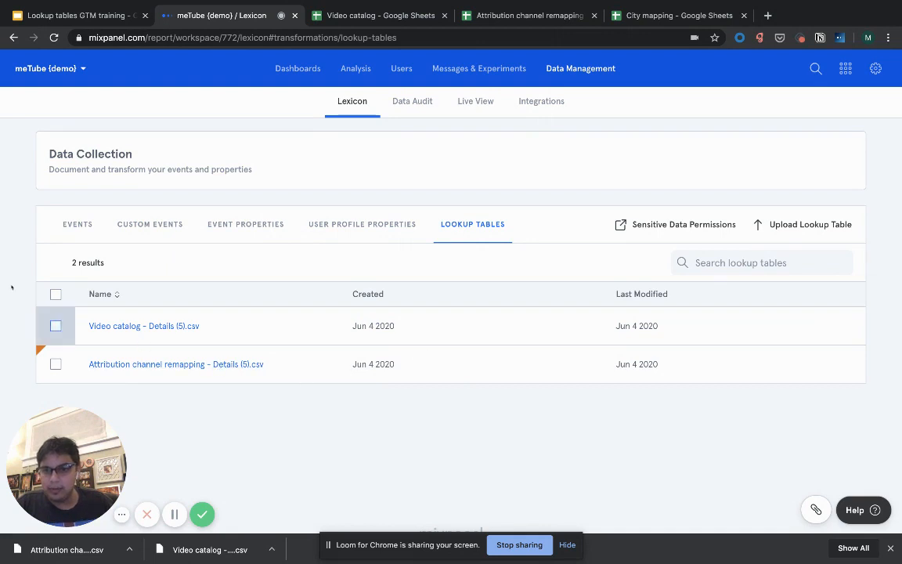
Step: Map the attribution channel event property to the Attribution channel remapping - Details (5).csv lookup table
{"action": "left_click", "coordinate": [239, 227]}
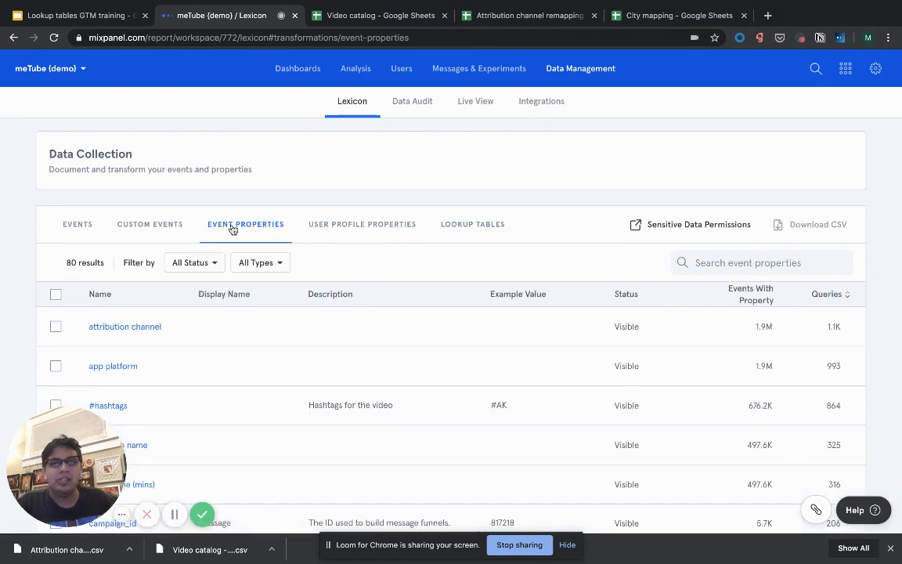
{"action": "left_click", "coordinate": [56, 327]}
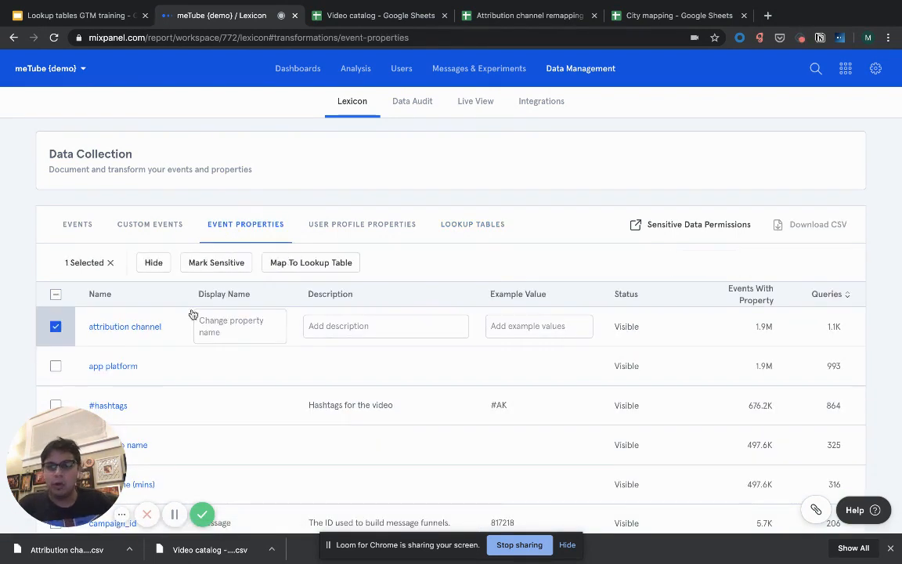
{"action": "left_click", "coordinate": [330, 263]}
{"action": "left_click", "coordinate": [334, 292]}
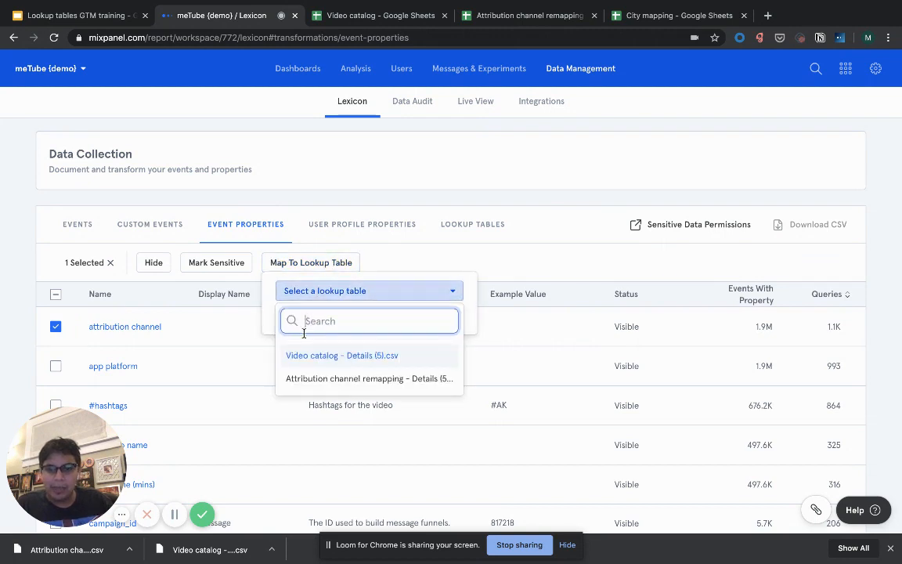
{"action": "left_click", "coordinate": [314, 380]}
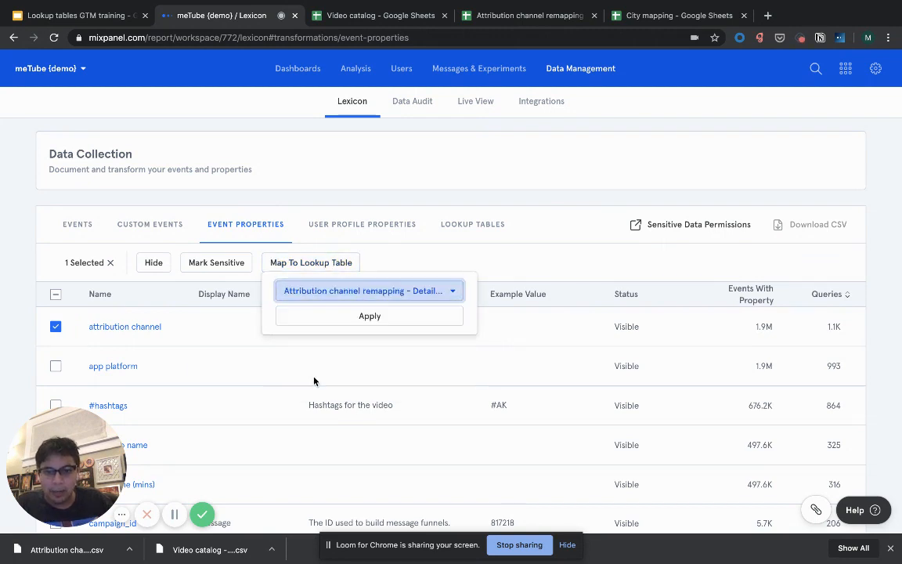
{"action": "left_click", "coordinate": [365, 317]}
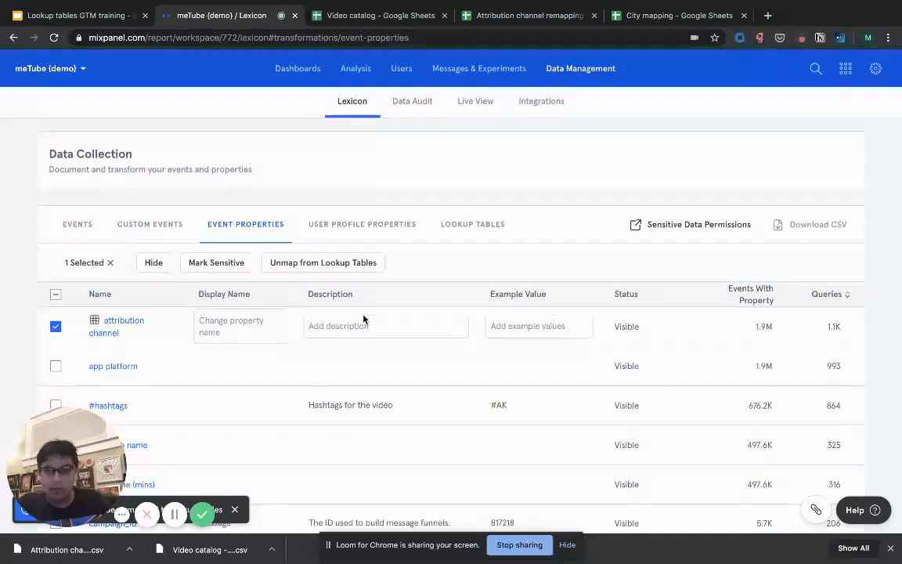
Step: Open a fresh Insights report and set its event to Watch Video
{"action": "left_click", "coordinate": [354, 70]}
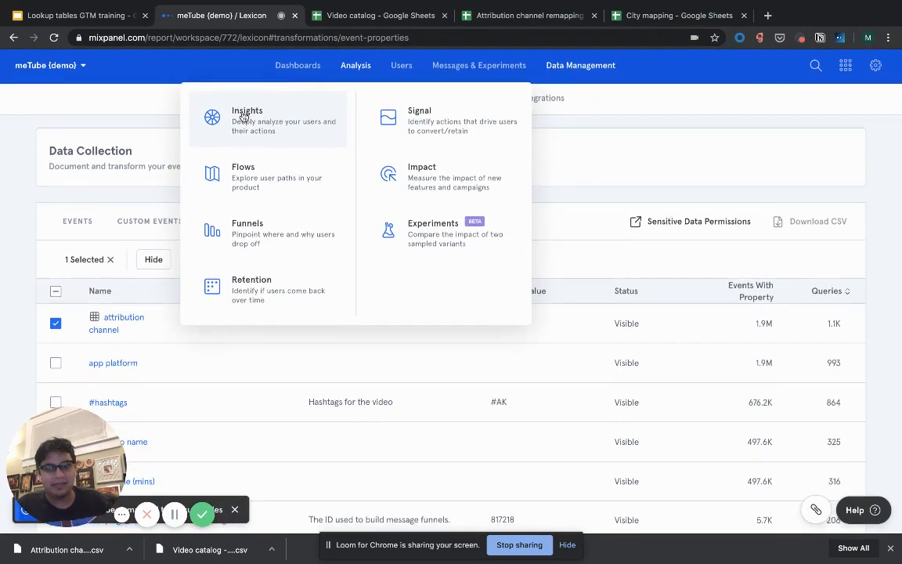
{"action": "scroll", "coordinate": [243, 119], "scroll_direction": "down", "scroll_amount": 1}
{"action": "left_click", "coordinate": [227, 101]}
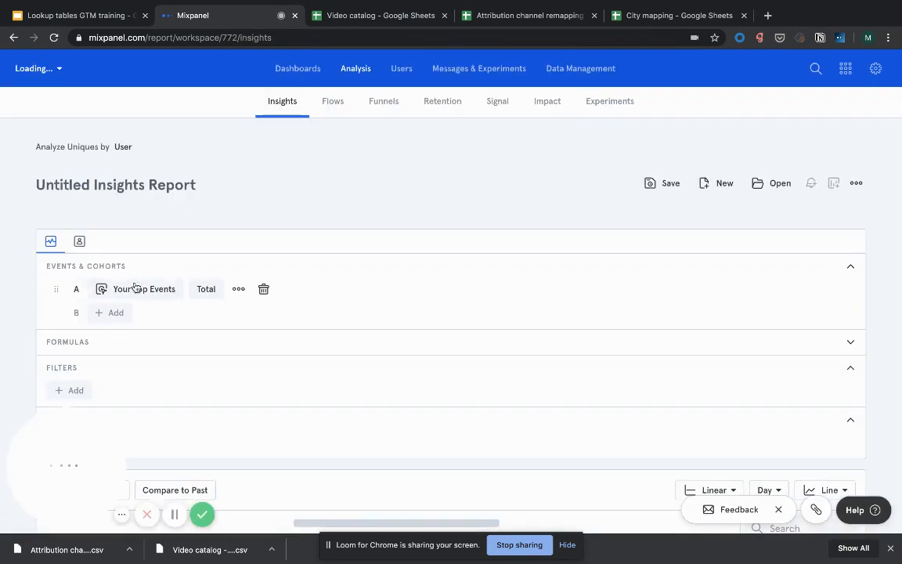
{"action": "left_click", "coordinate": [137, 291]}
{"action": "type", "text": "watch"}
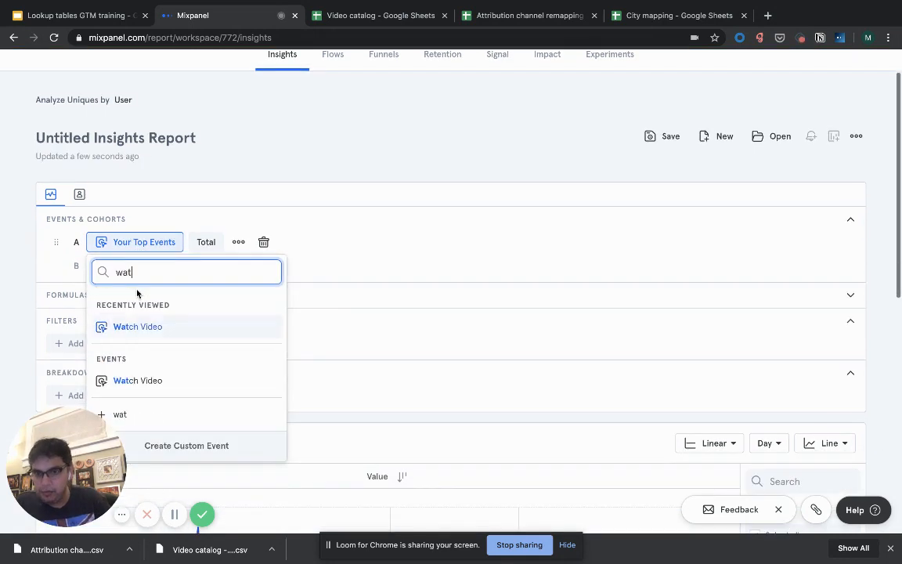
{"action": "left_click", "coordinate": [123, 328]}
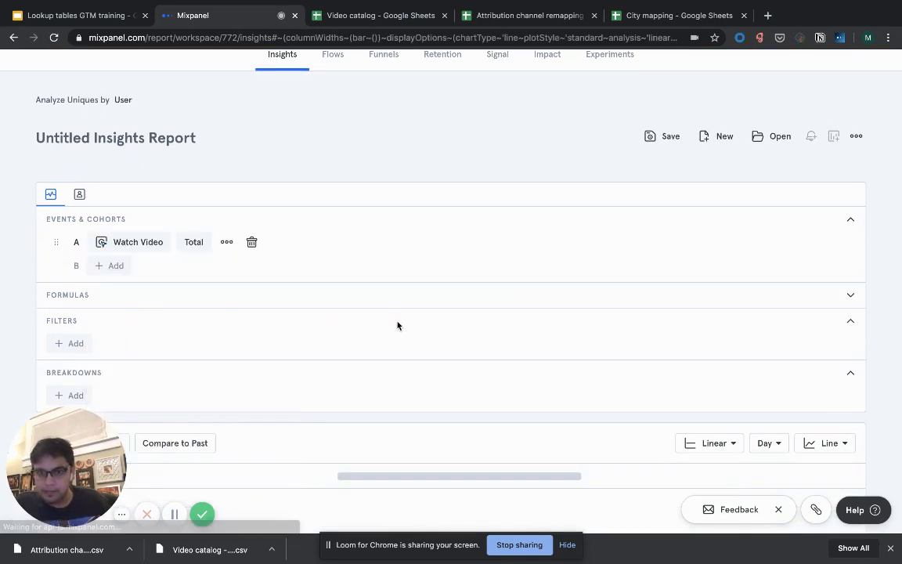
Step: Show the Watch Video report as a bar chart and break it down by the original attribution channel property
{"action": "scroll", "coordinate": [397, 322], "scroll_direction": "down", "scroll_amount": 2}
{"action": "left_click", "coordinate": [831, 350]}
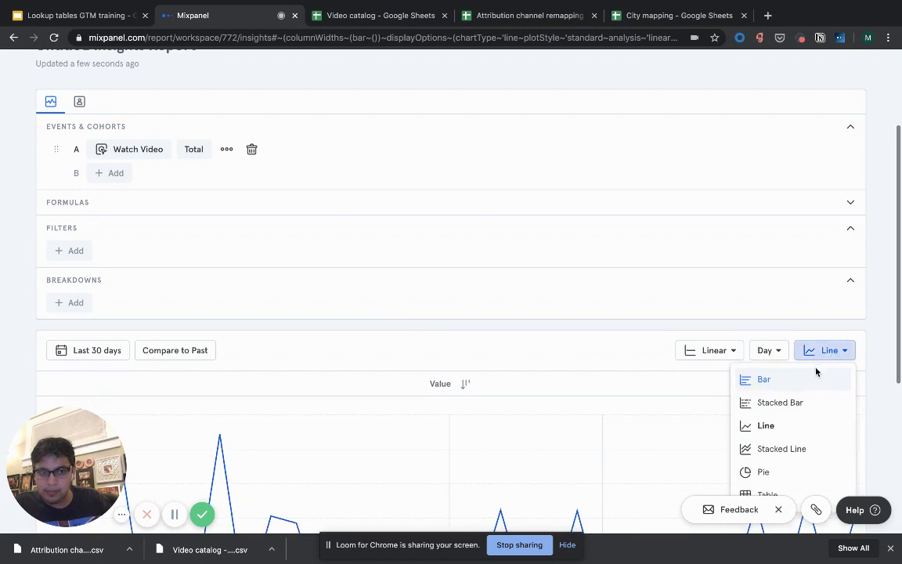
{"action": "left_click", "coordinate": [814, 377]}
{"action": "left_click", "coordinate": [68, 302]}
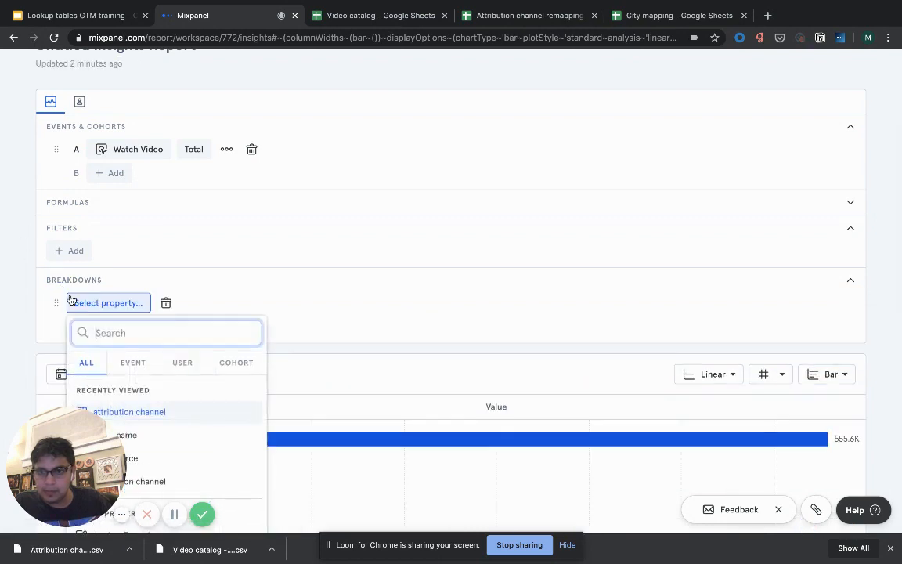
{"action": "mouse_move", "coordinate": [110, 321]}
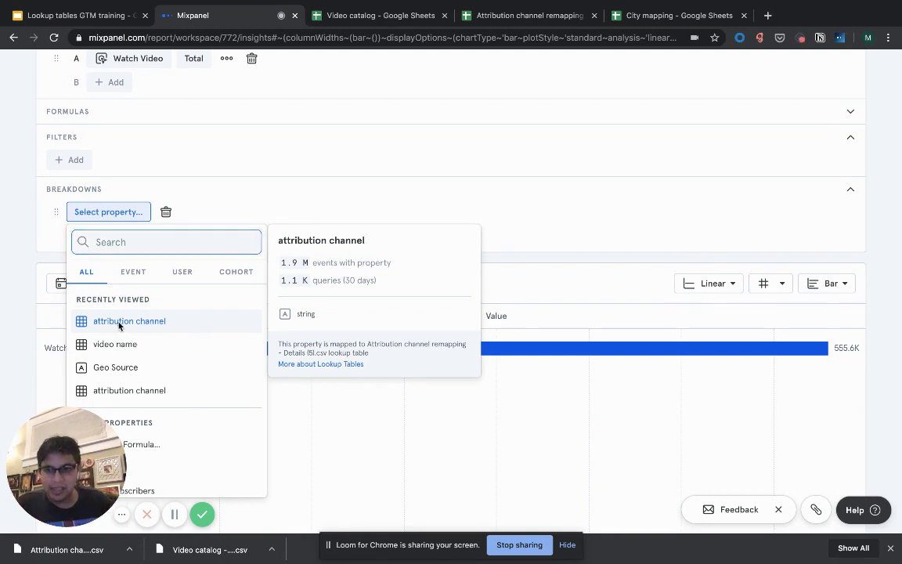
{"action": "left_click", "coordinate": [117, 327]}
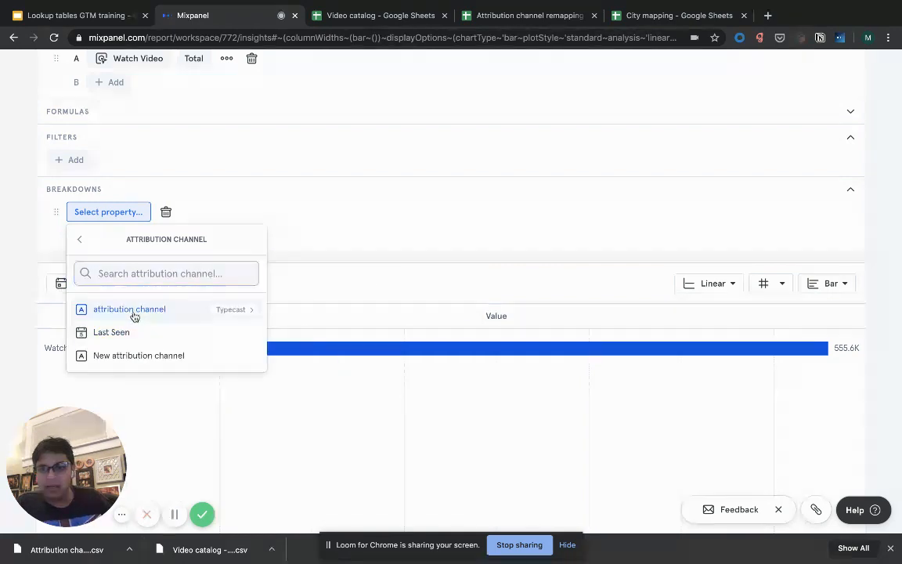
{"action": "left_click", "coordinate": [135, 312]}
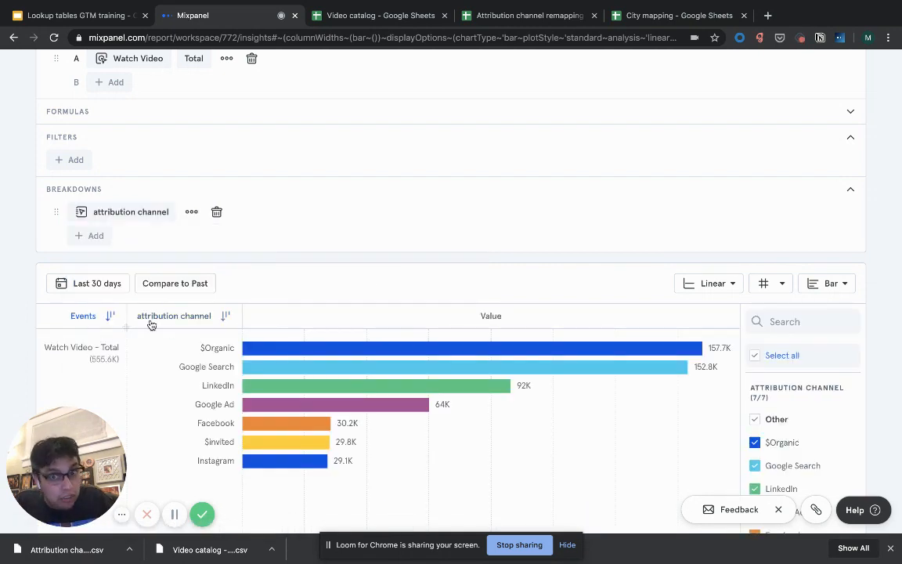
{"action": "mouse_move", "coordinate": [221, 366]}
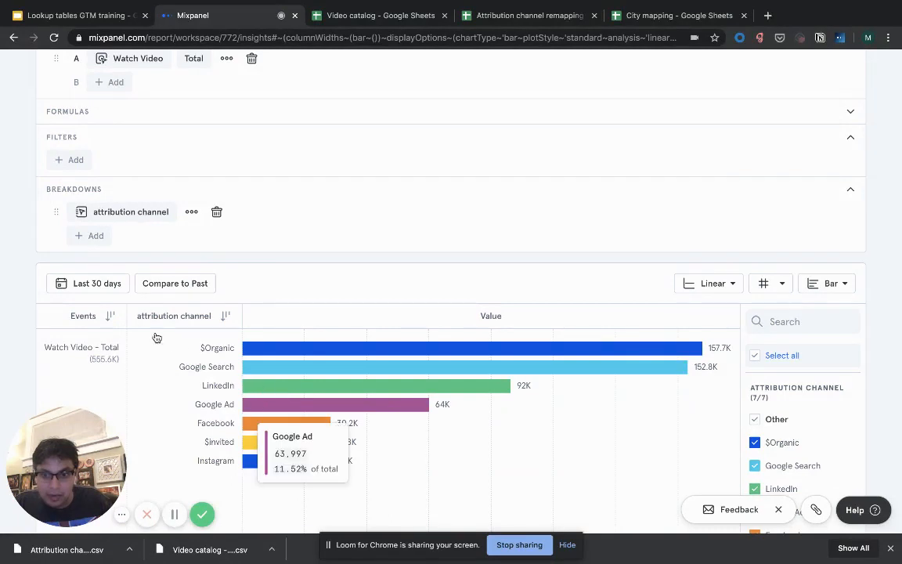
Step: Add a breakdown by the New attribution channel lookup property and place it above the original attribution channel breakdown
{"action": "left_click", "coordinate": [96, 235]}
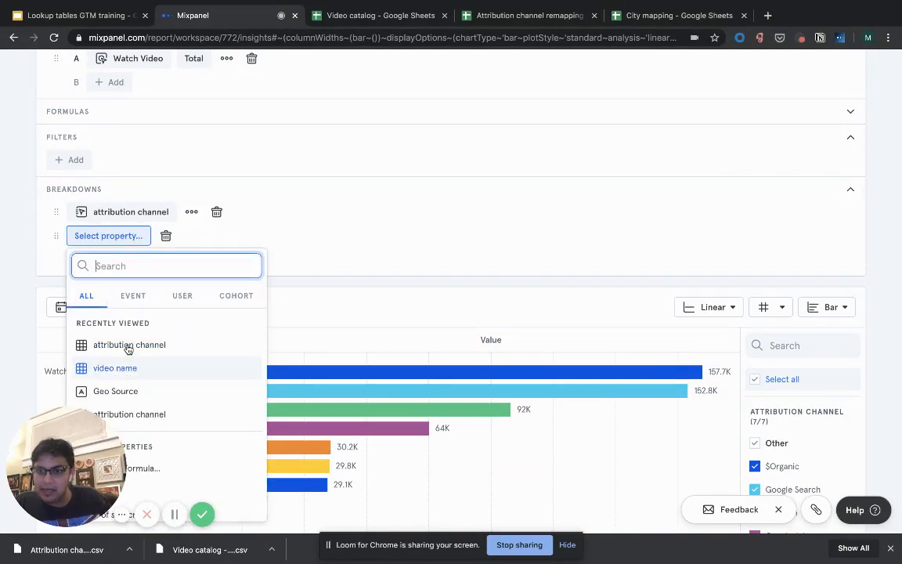
{"action": "left_click", "coordinate": [123, 344]}
{"action": "left_click", "coordinate": [129, 379]}
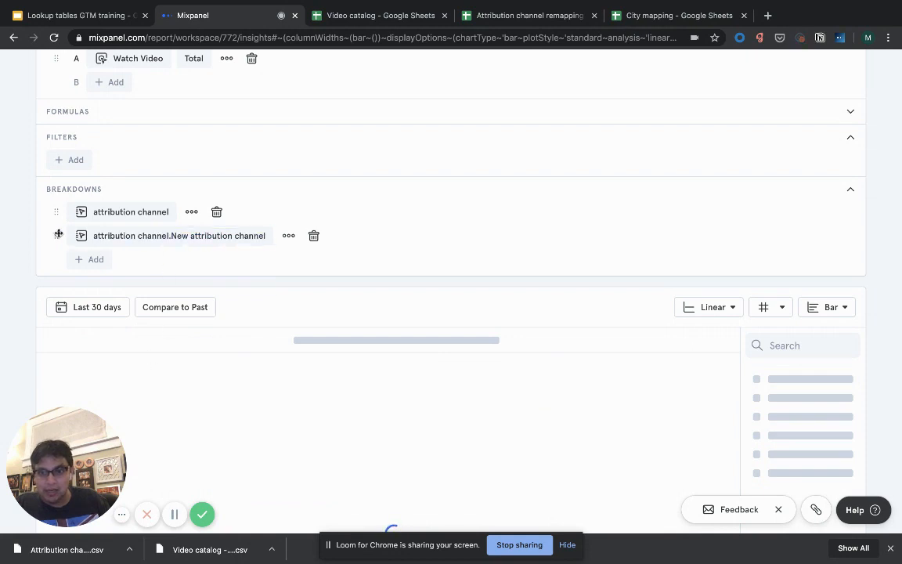
{"action": "left_click_drag", "start_coordinate": [57, 235], "coordinate": [62, 202]}
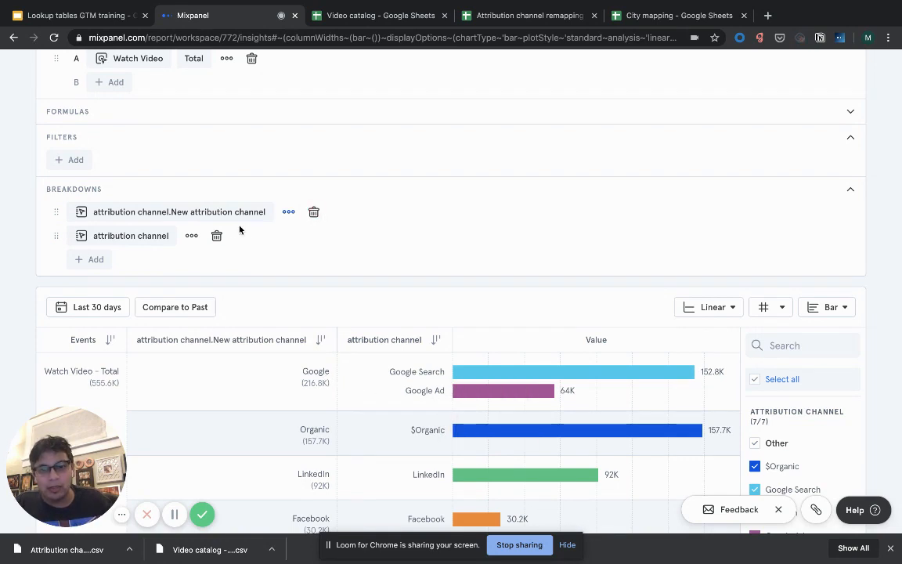
Step: Remove the original attribution channel breakdown, followed by the New attribution channel breakdown
{"action": "left_click", "coordinate": [218, 235]}
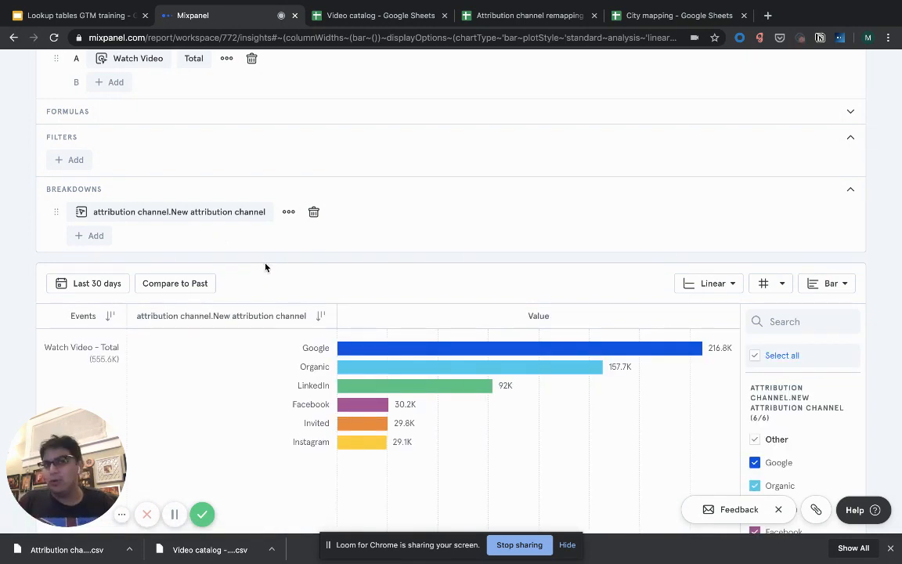
{"action": "left_click", "coordinate": [313, 213]}
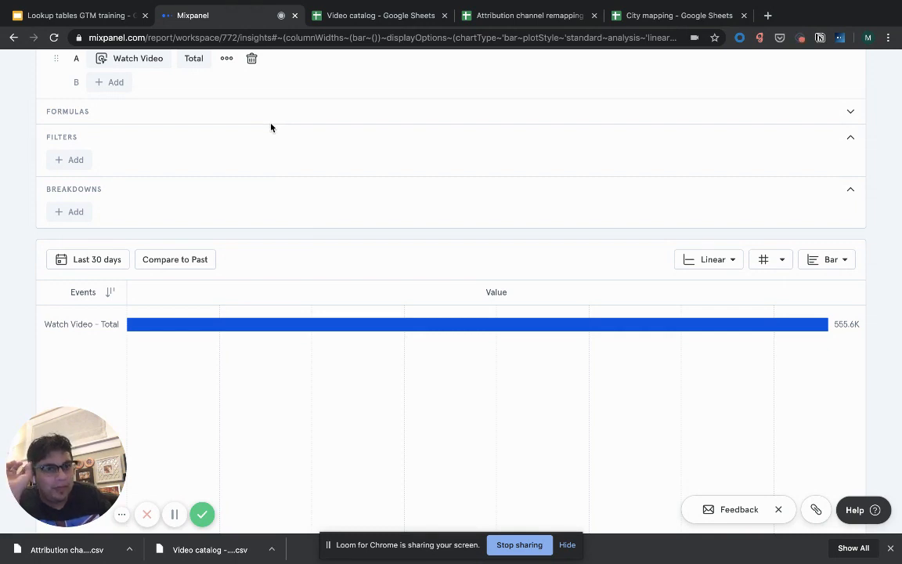
Step: Draft a filter on the Watch Video event where City equals Kansas City
{"action": "left_click", "coordinate": [229, 65]}
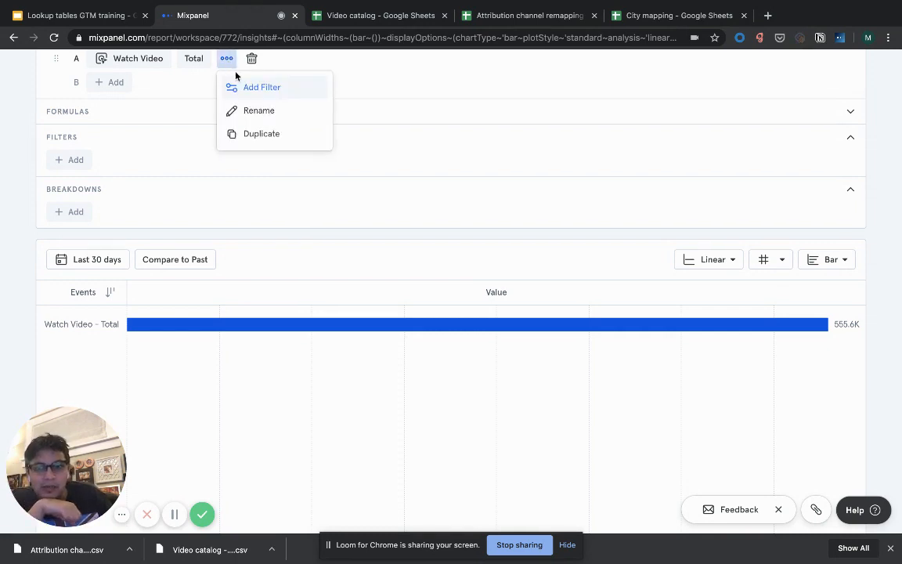
{"action": "left_click", "coordinate": [220, 86]}
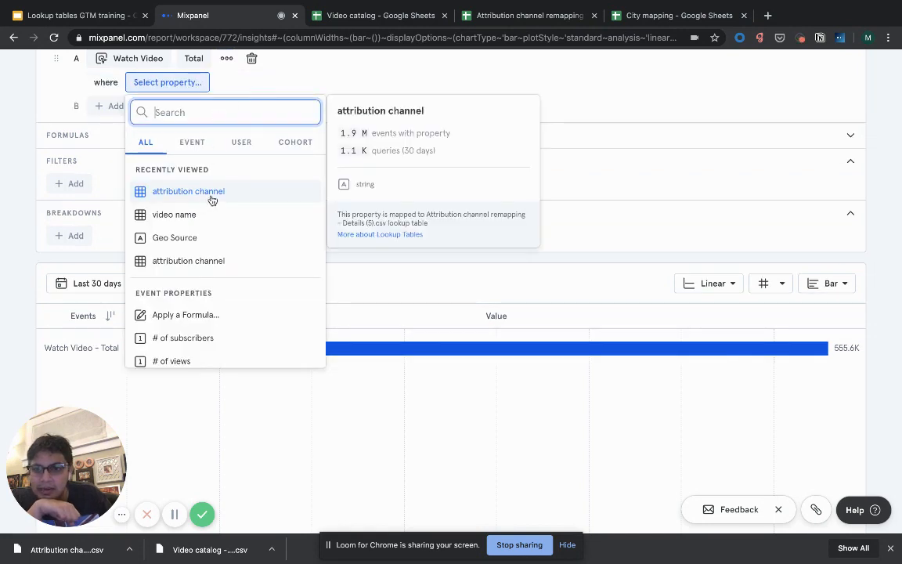
{"action": "type", "text": "city"}
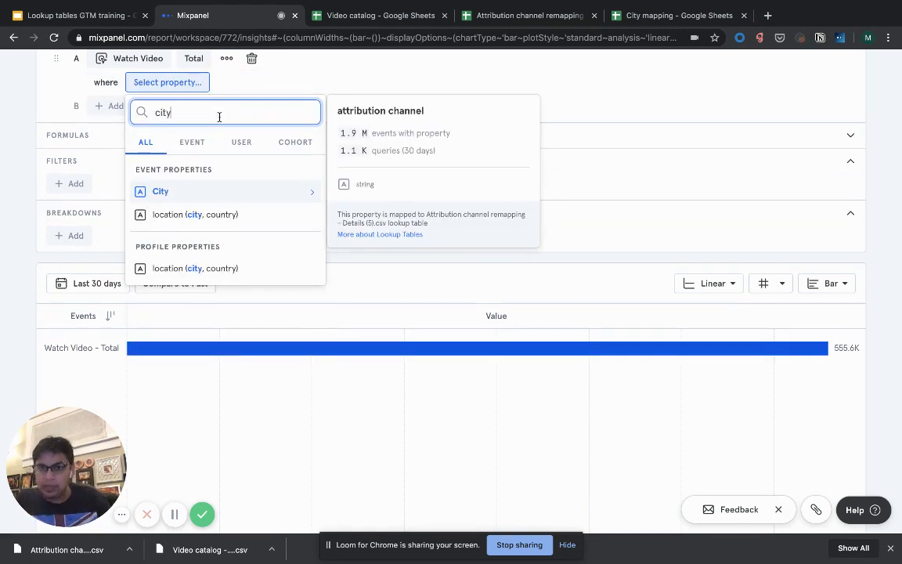
{"action": "left_click", "coordinate": [173, 192]}
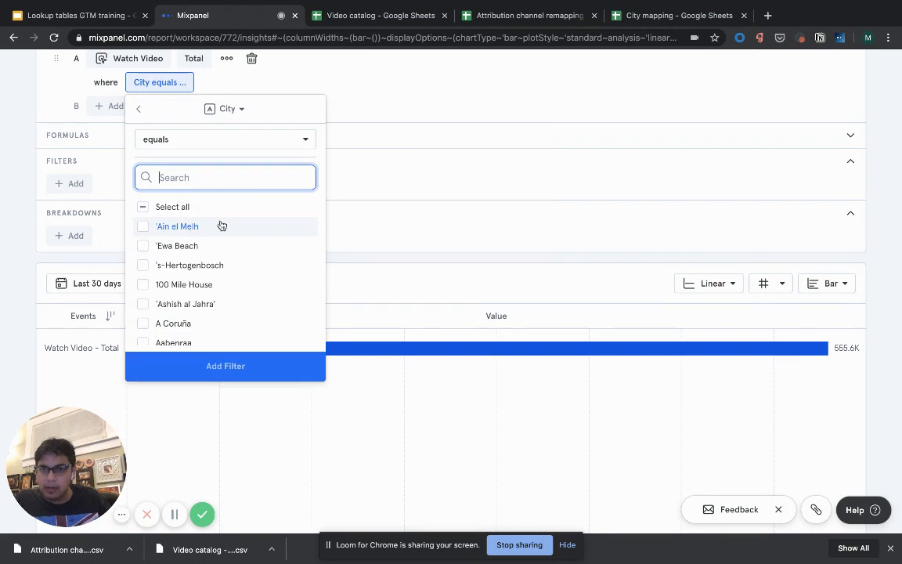
{"action": "type", "text": "kan"}
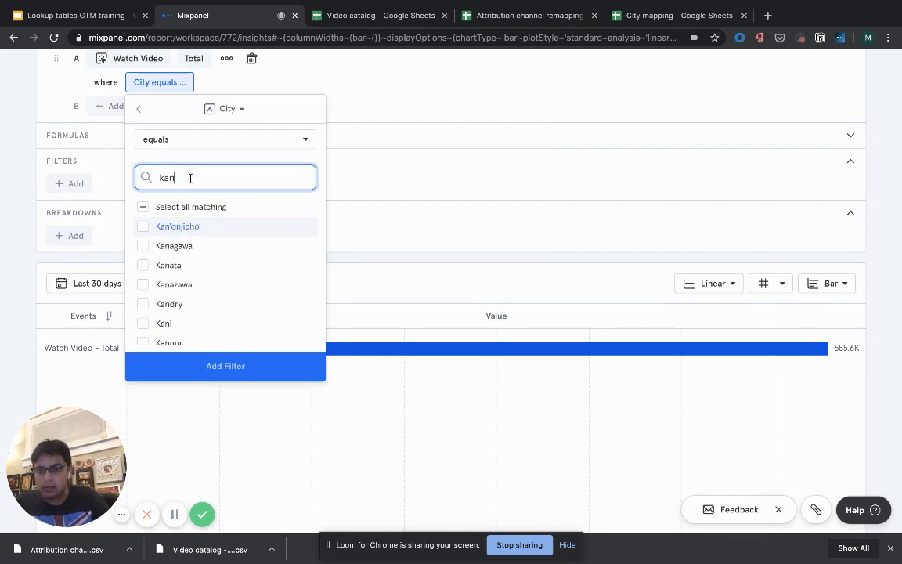
{"action": "type", "text": "sas cit"}
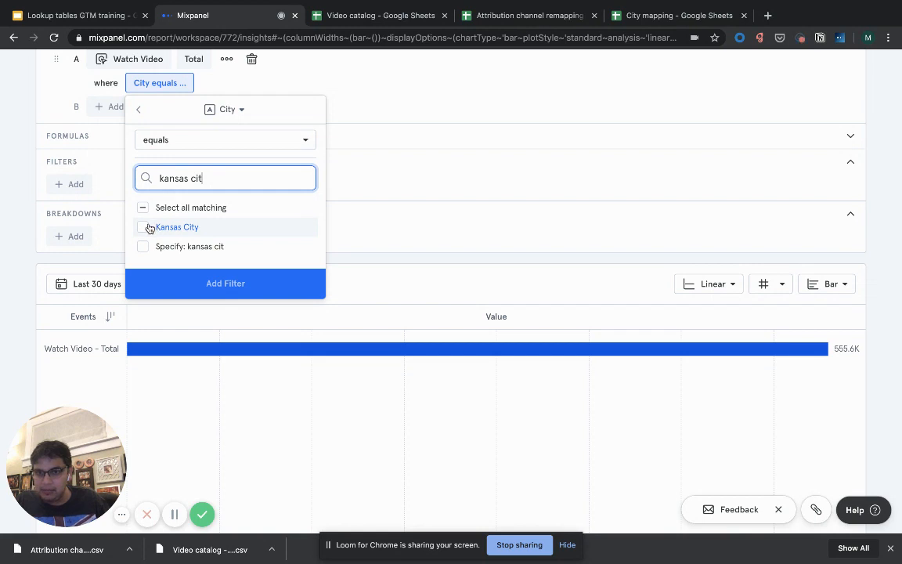
{"action": "left_click", "coordinate": [149, 228]}
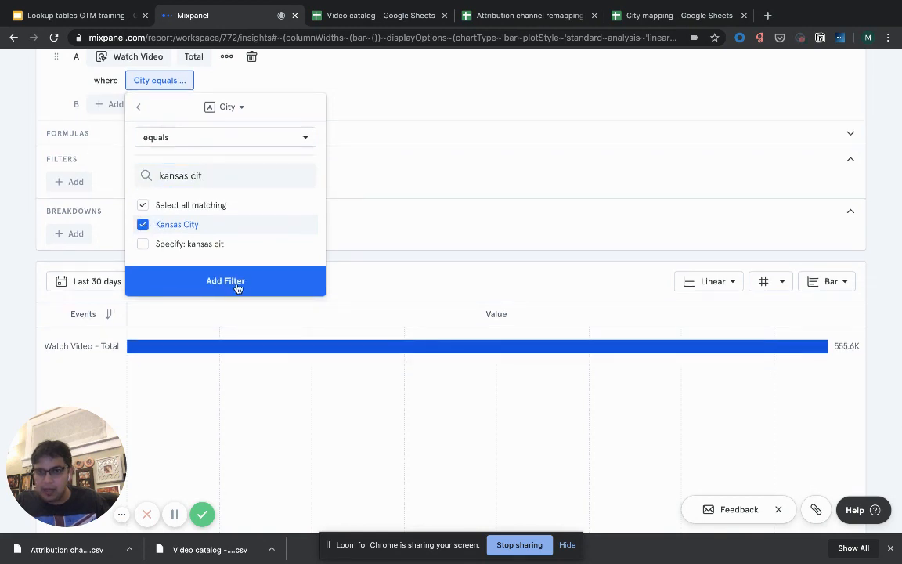
Step: Select Singapore and Seoul as additional cities in the drafted City filter, and discard the filter without adding it
{"action": "left_click_drag", "start_coordinate": [219, 171], "coordinate": [124, 161]}
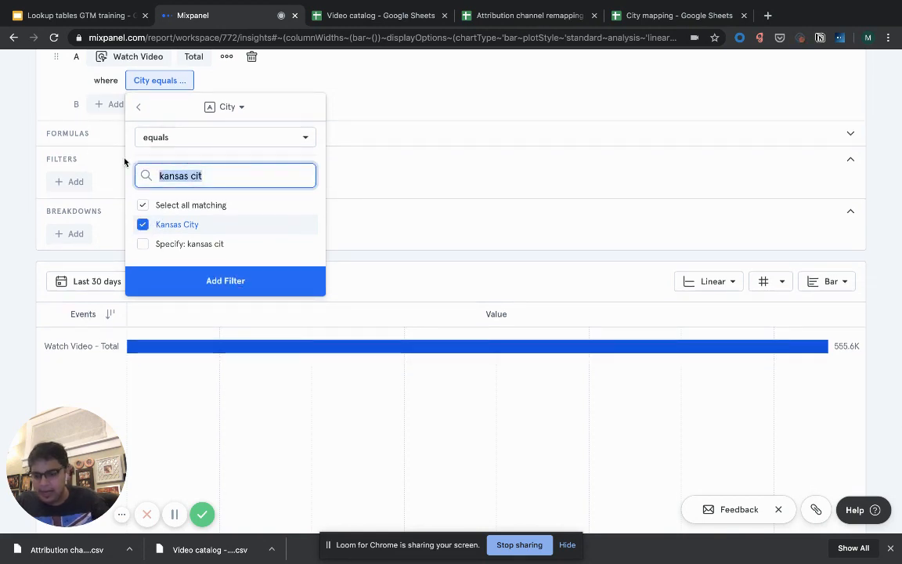
{"action": "type", "text": "singapore"}
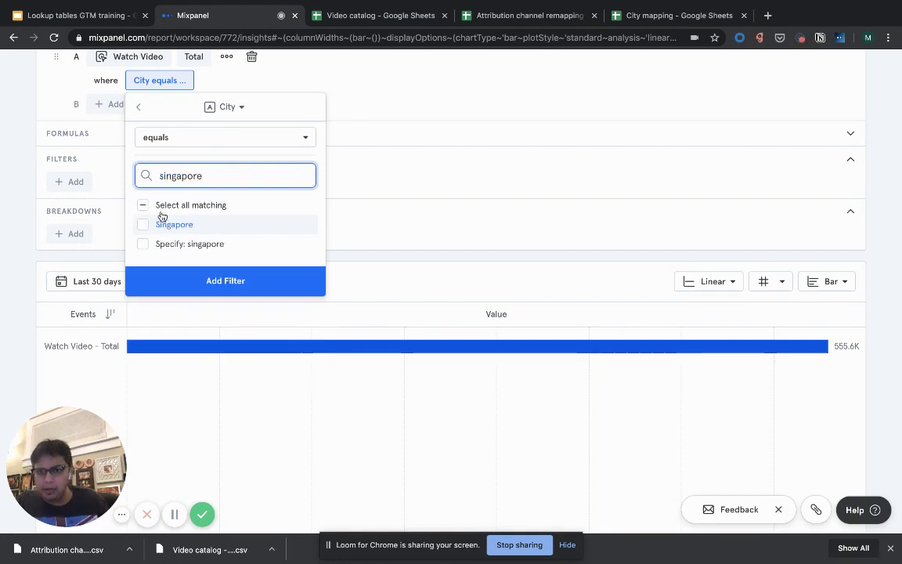
{"action": "left_click", "coordinate": [159, 224]}
{"action": "left_click_drag", "start_coordinate": [223, 175], "coordinate": [117, 166]}
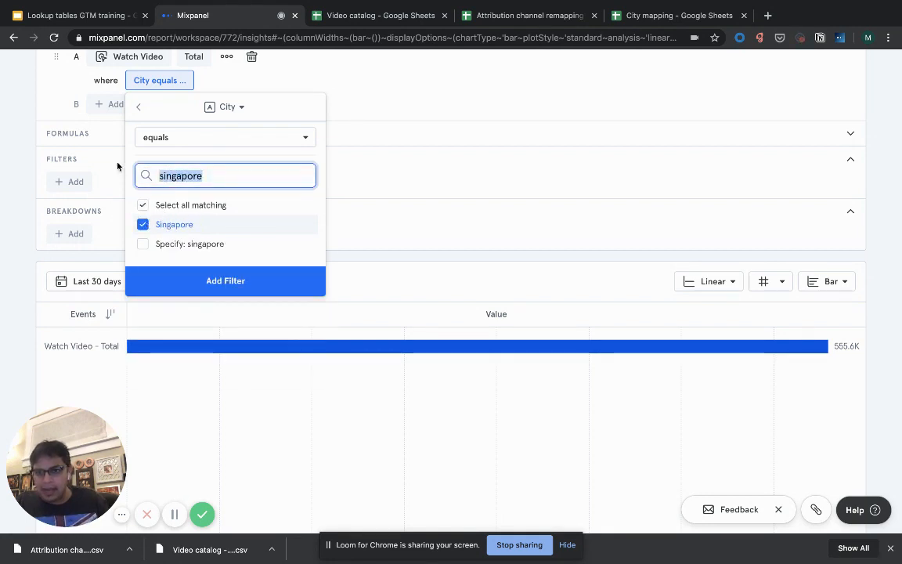
{"action": "type", "text": "seoul"}
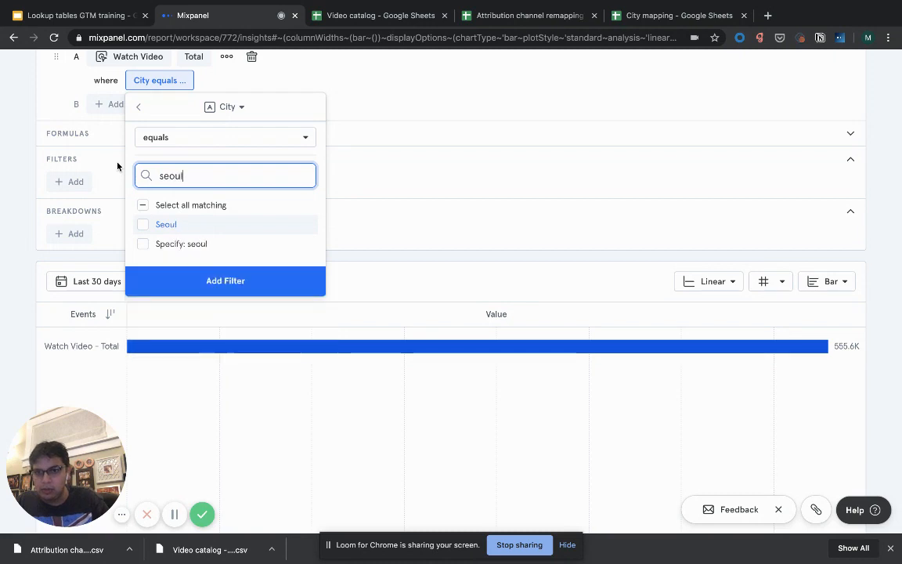
{"action": "left_click", "coordinate": [151, 224]}
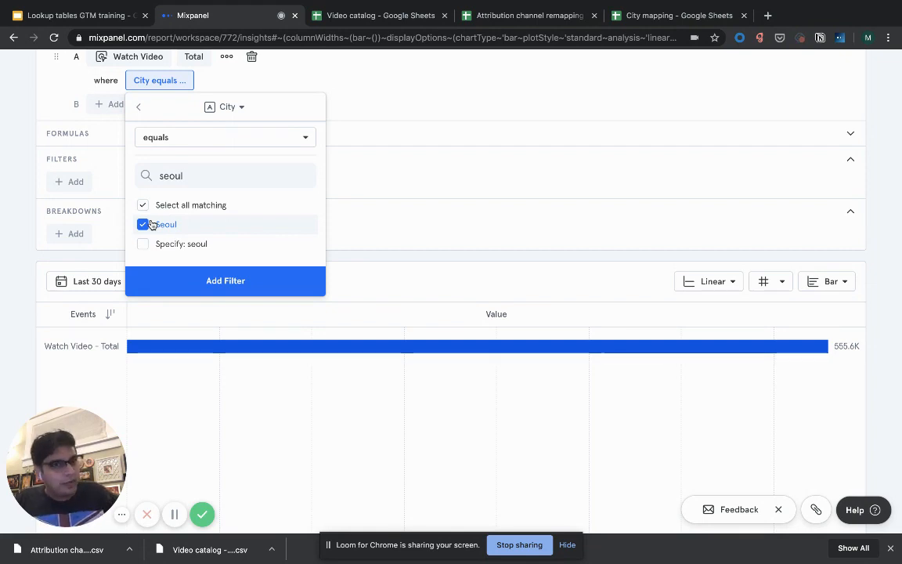
{"action": "left_click", "coordinate": [380, 208]}
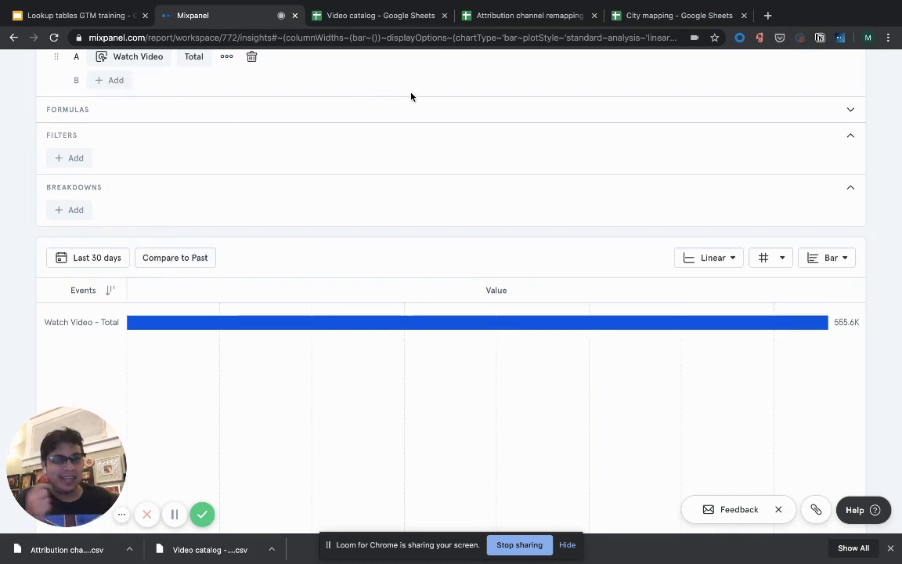
Step: Switch to the City mapping spreadsheet in Google Sheets and download its City mapping sheet as a CSV file
{"action": "left_click", "coordinate": [657, 19]}
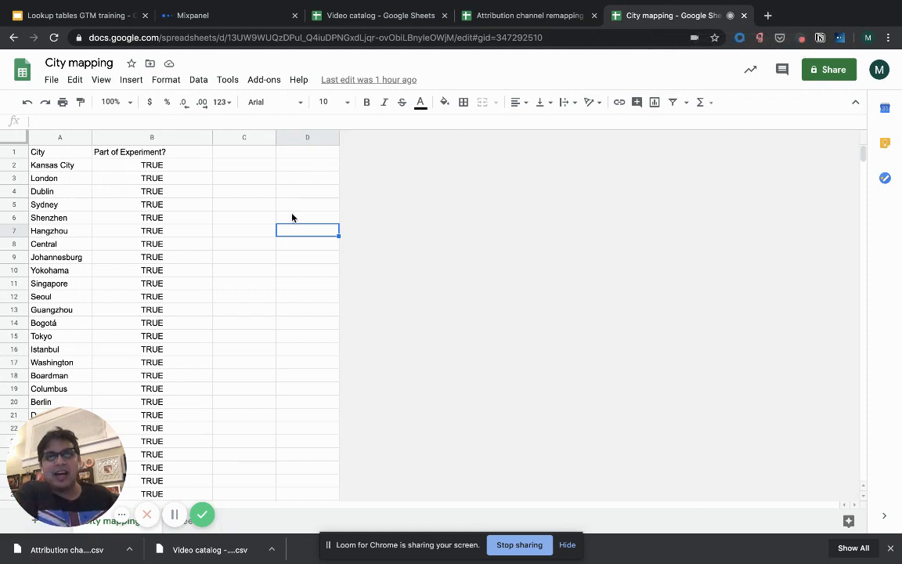
{"action": "left_click", "coordinate": [202, 207]}
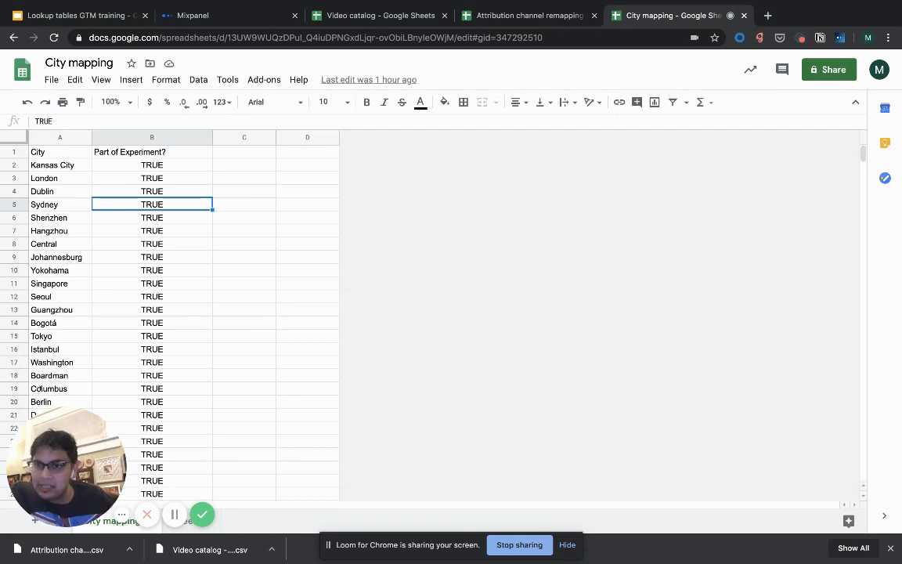
{"action": "left_click", "coordinate": [142, 165]}
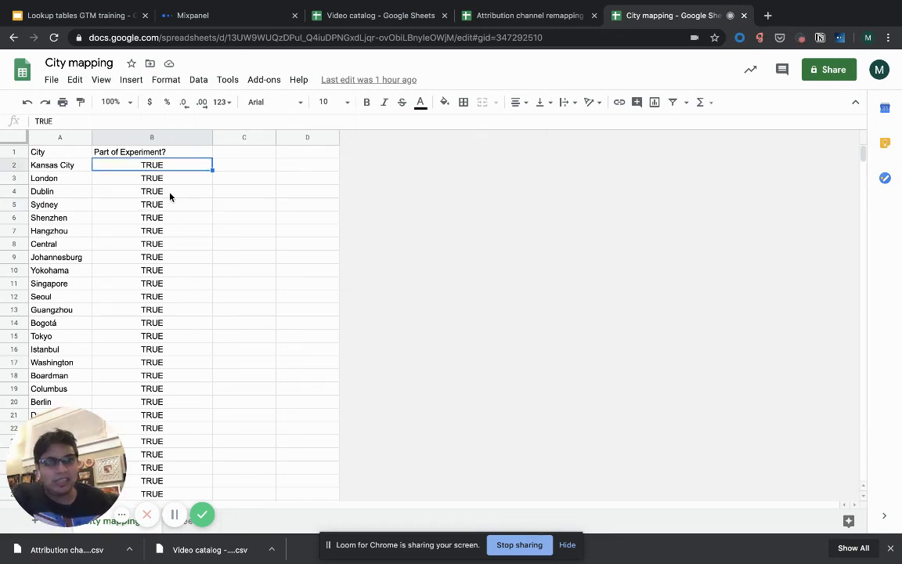
{"action": "left_click", "coordinate": [51, 80]}
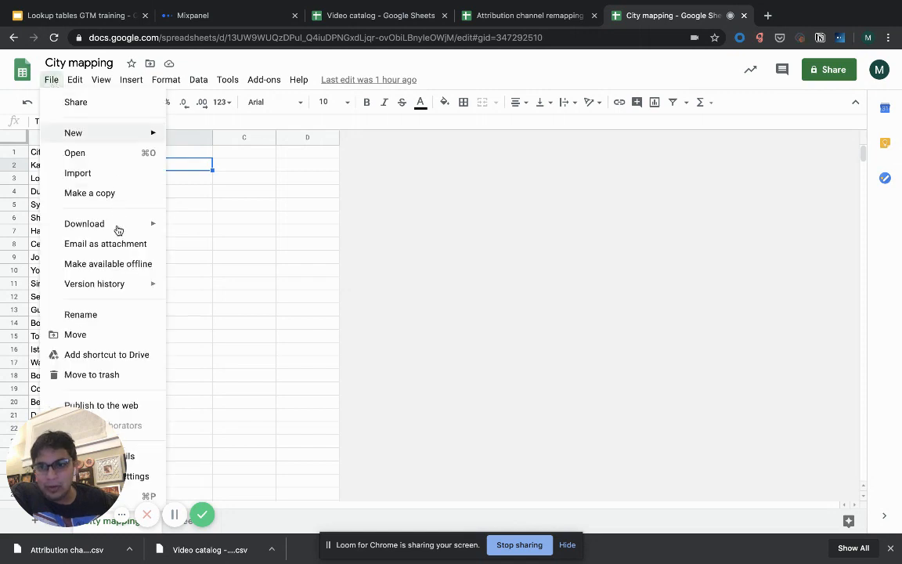
{"action": "mouse_move", "coordinate": [137, 227]}
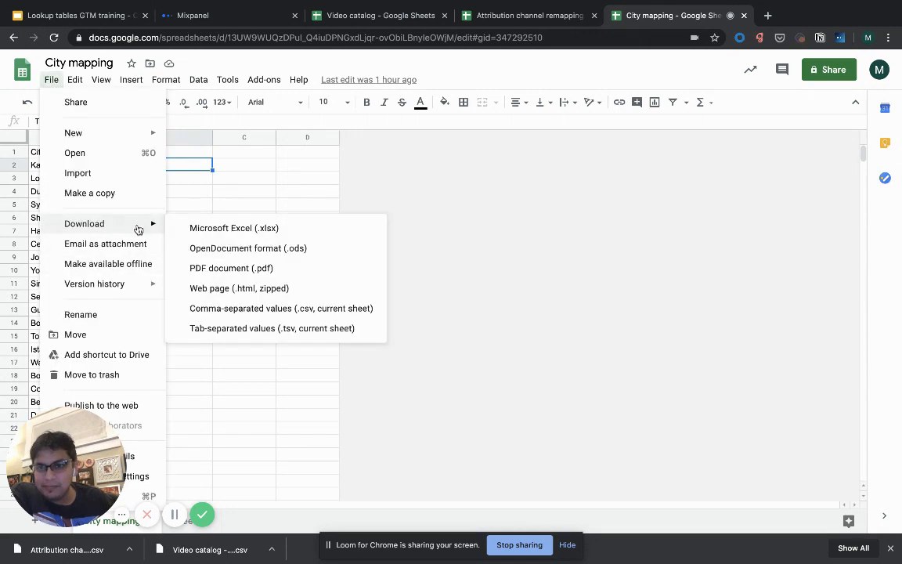
{"action": "left_click", "coordinate": [212, 307]}
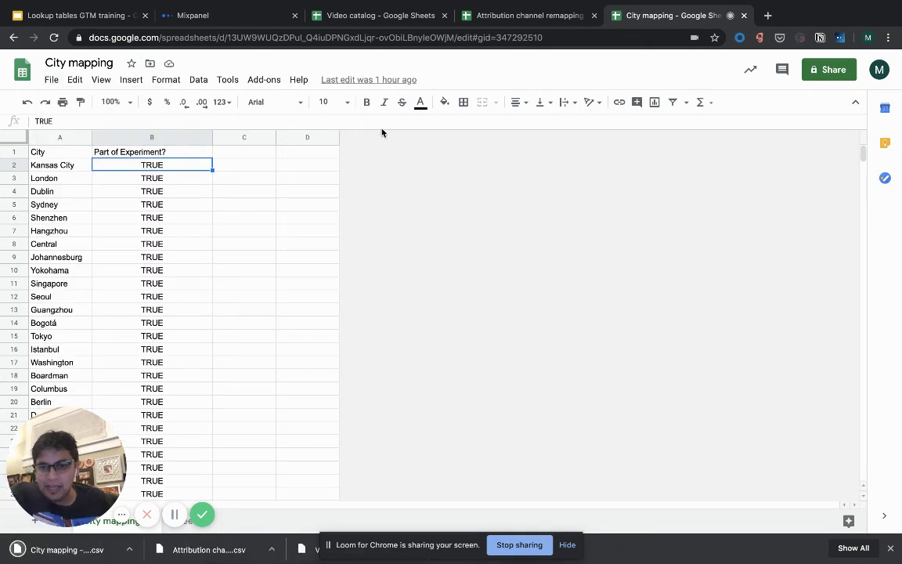
Step: Return to Mixpanel and upload City mapping - City mapping (2).csv as a lookup table in Lexicon
{"action": "left_click", "coordinate": [219, 19]}
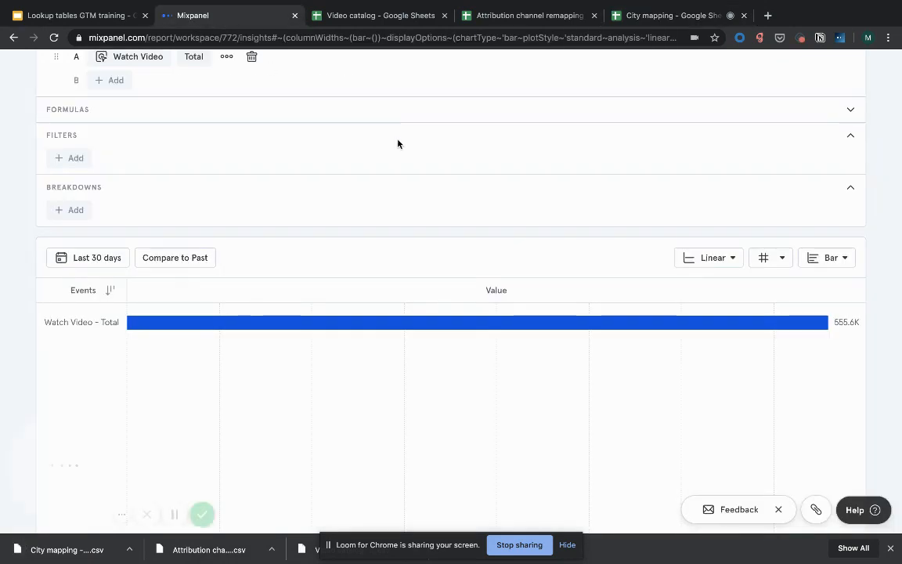
{"action": "scroll", "coordinate": [357, 123], "scroll_direction": "up", "scroll_amount": 5}
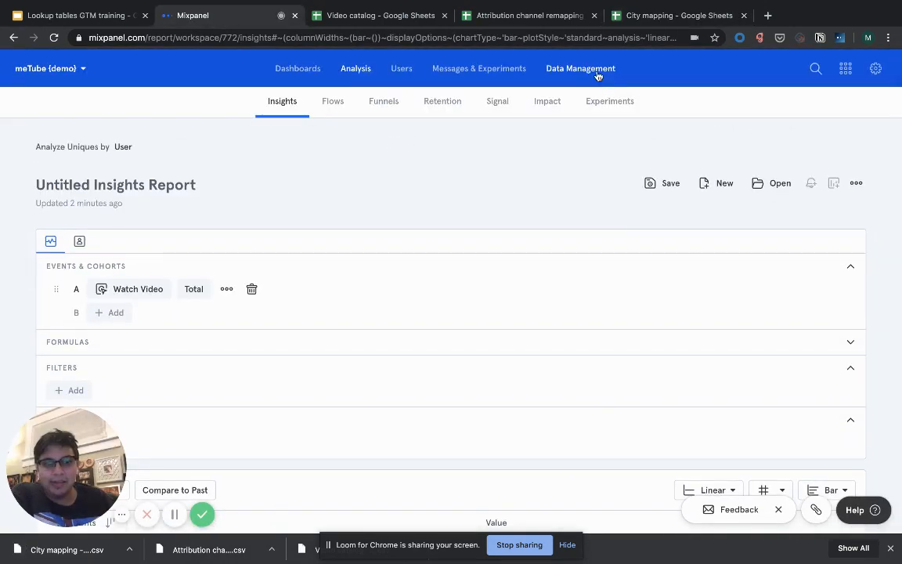
{"action": "left_click", "coordinate": [597, 74]}
{"action": "left_click", "coordinate": [553, 114]}
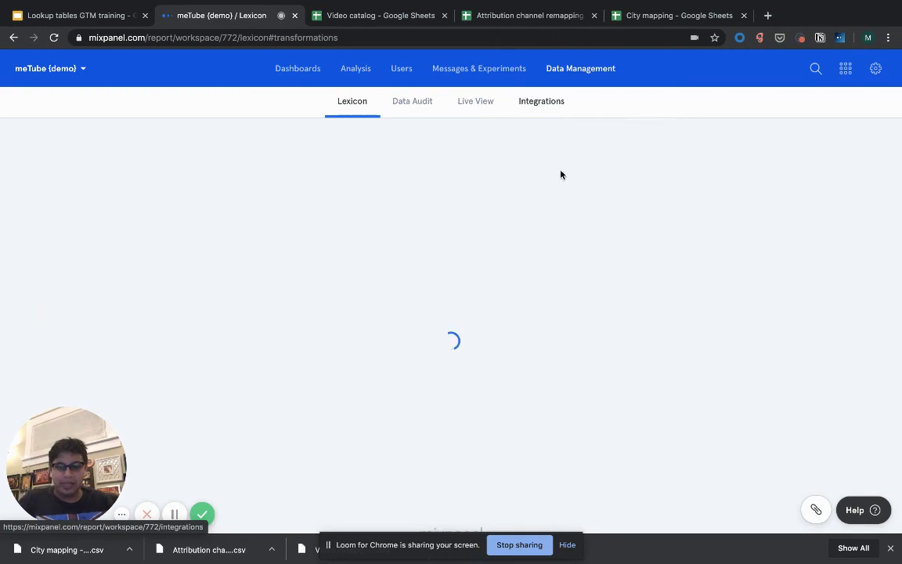
{"action": "left_click", "coordinate": [472, 224]}
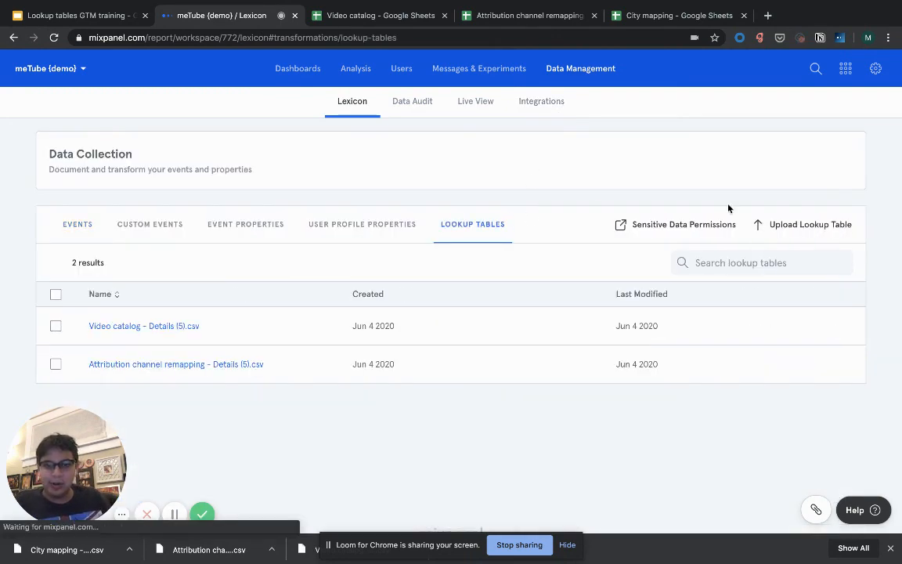
{"action": "left_click", "coordinate": [792, 224]}
{"action": "left_click", "coordinate": [570, 291]}
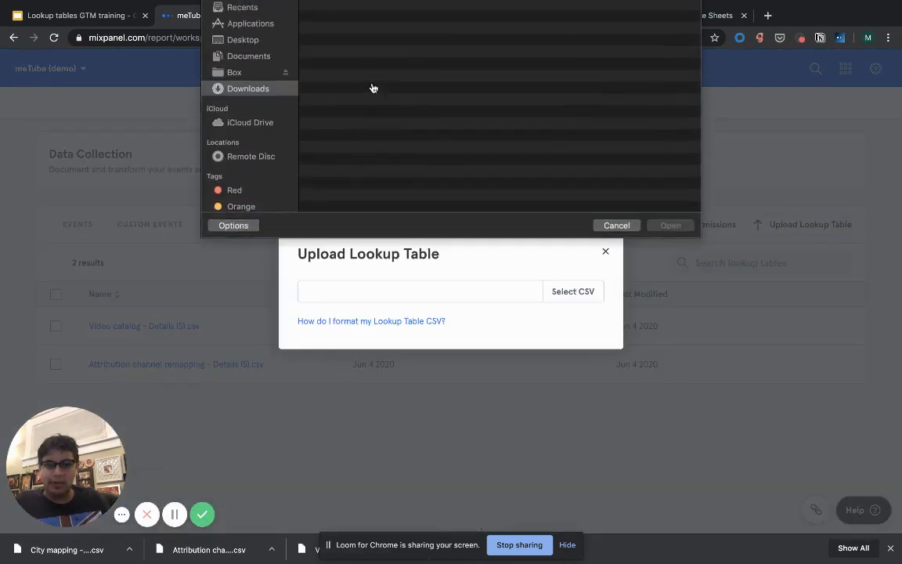
{"action": "left_click", "coordinate": [670, 213]}
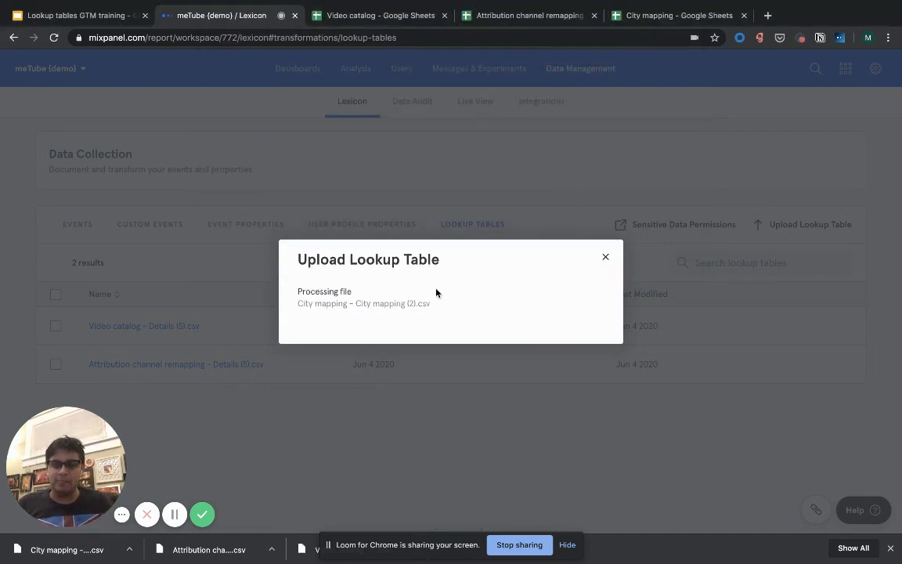
{"action": "left_click", "coordinate": [606, 257]}
Step: Map the $city event property to the City mapping - City mapping (2).csv lookup table
{"action": "left_click", "coordinate": [224, 227]}
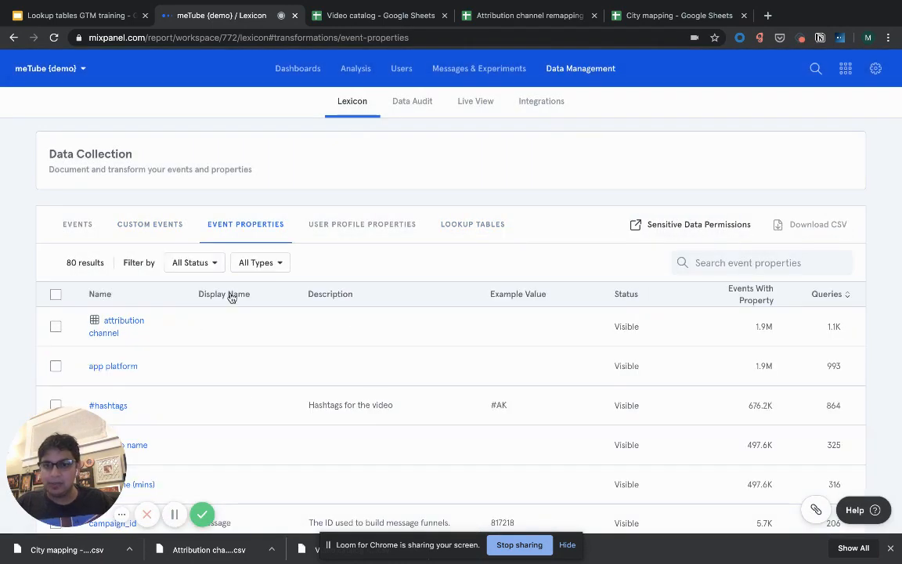
{"action": "scroll", "coordinate": [231, 298], "scroll_direction": "down", "scroll_amount": 5}
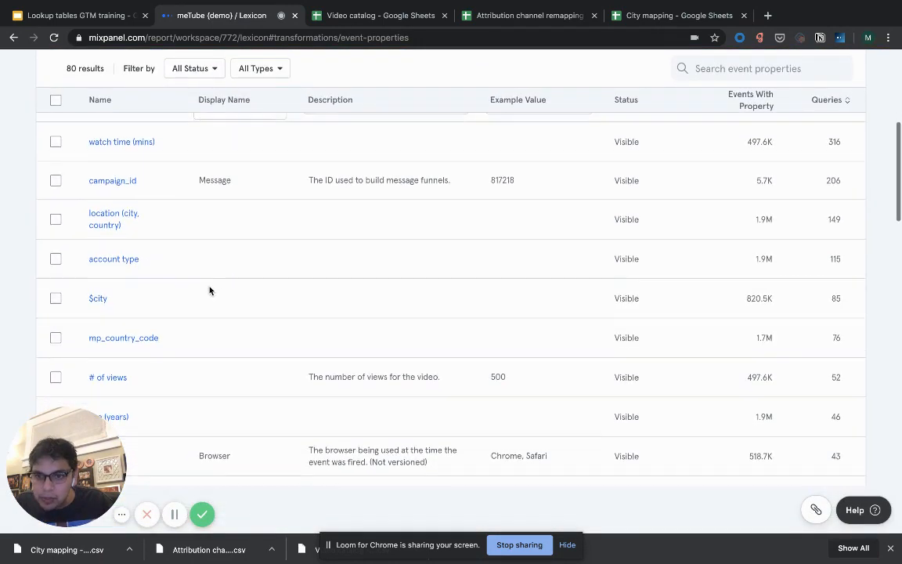
{"action": "left_click", "coordinate": [55, 298]}
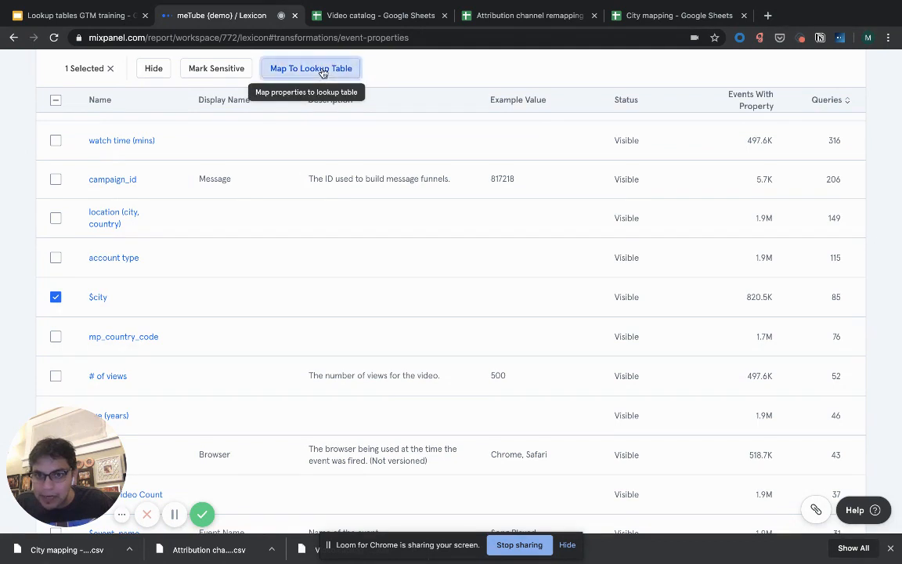
{"action": "left_click", "coordinate": [322, 70]}
{"action": "left_click", "coordinate": [336, 96]}
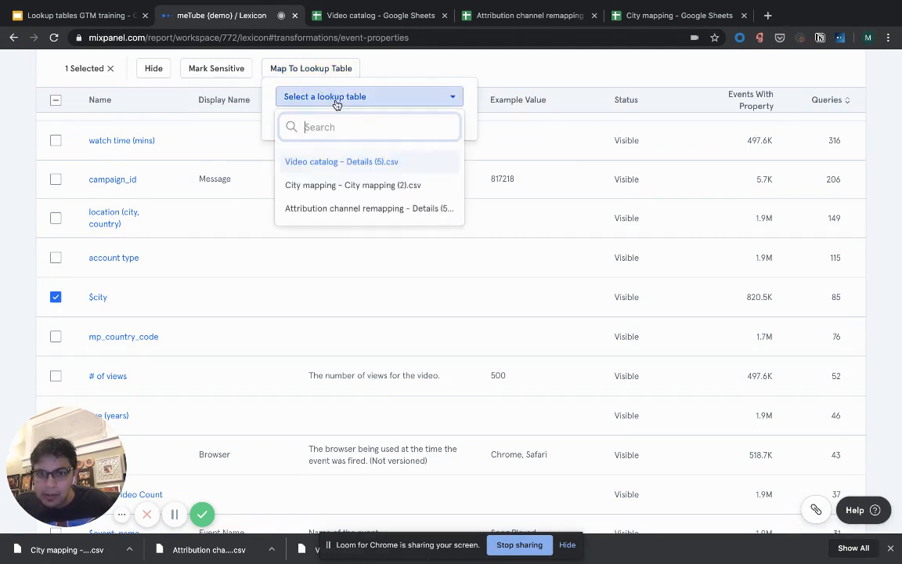
{"action": "left_click", "coordinate": [297, 186]}
{"action": "left_click", "coordinate": [373, 125]}
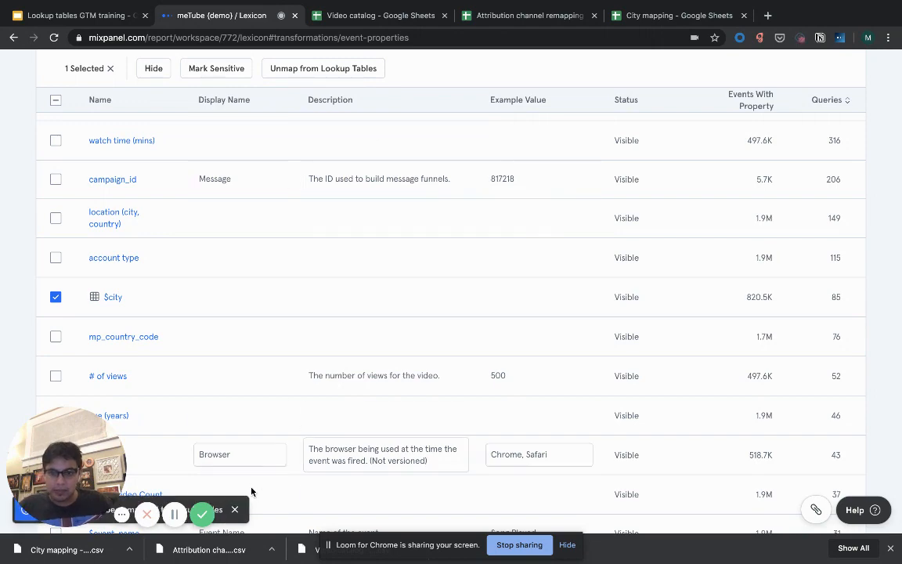
Step: Open a new Insights report, set its event to Watch Video and show it as a bar chart
{"action": "scroll", "coordinate": [322, 299], "scroll_direction": "up", "scroll_amount": 5}
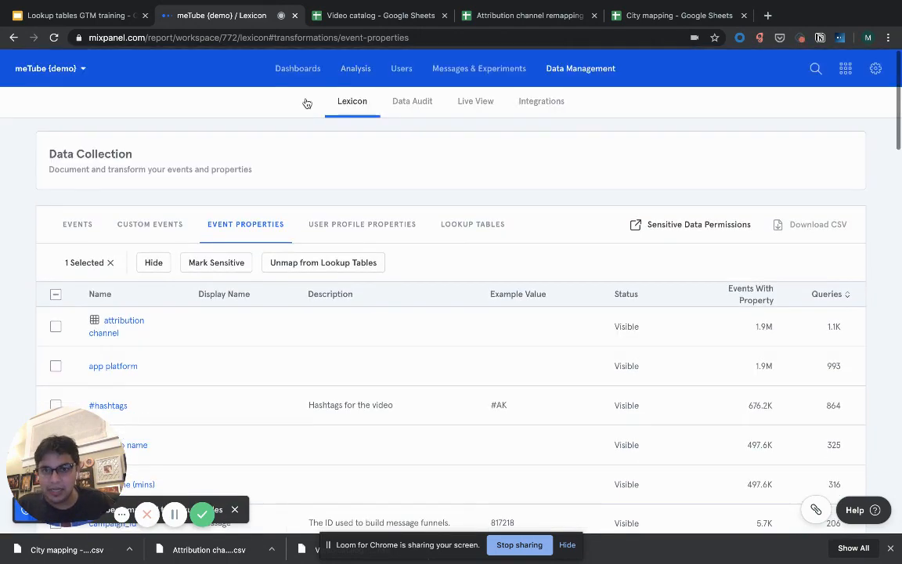
{"action": "mouse_move", "coordinate": [355, 68]}
{"action": "left_click", "coordinate": [265, 115]}
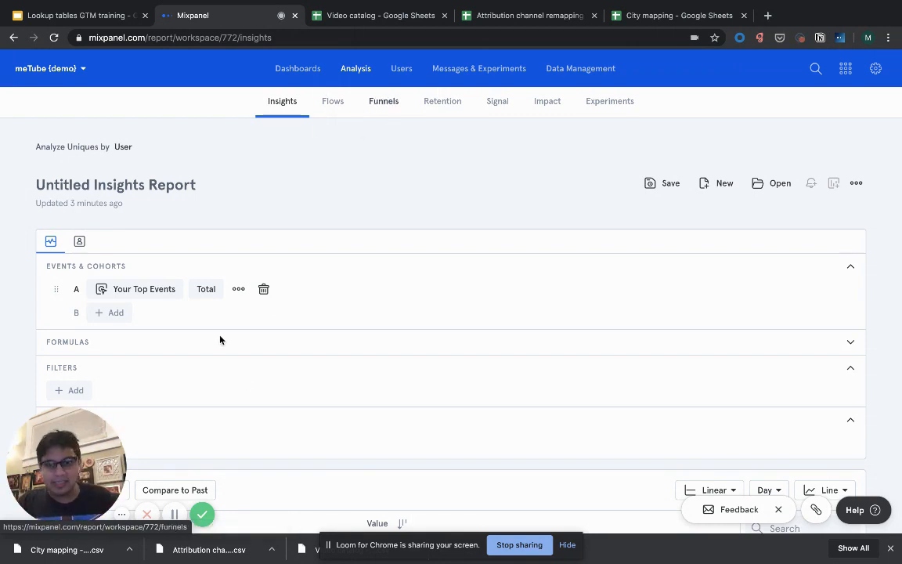
{"action": "left_click", "coordinate": [146, 290]}
{"action": "type", "text": "watch"}
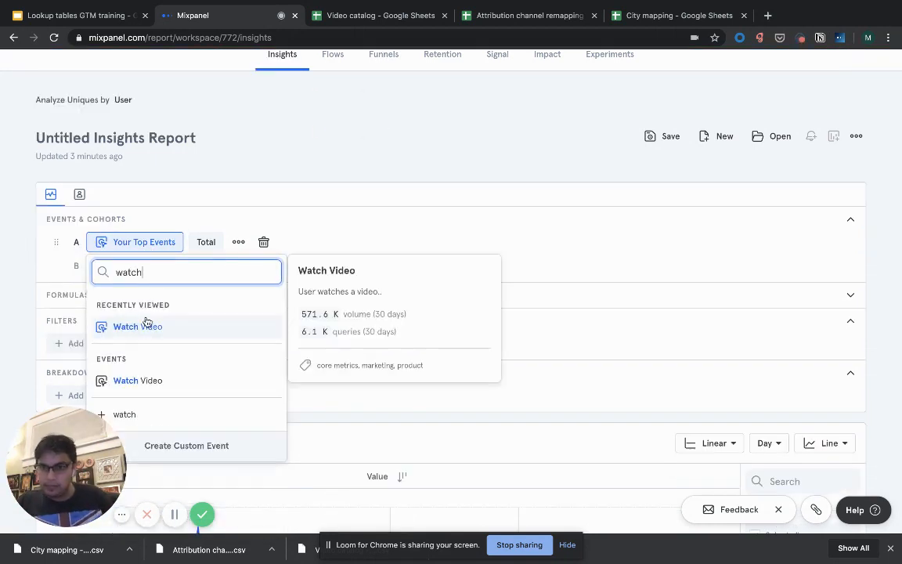
{"action": "left_click", "coordinate": [173, 320]}
{"action": "left_click", "coordinate": [827, 443]}
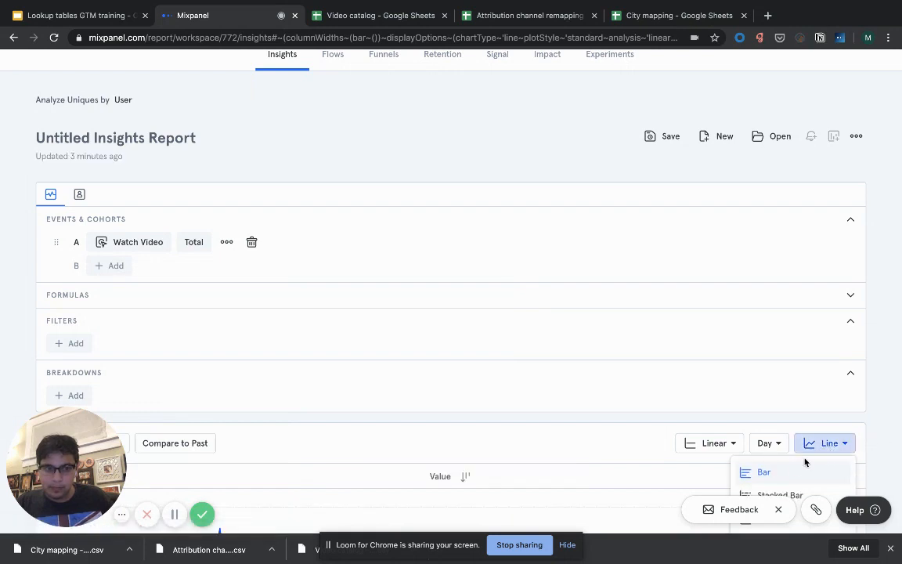
{"action": "left_click", "coordinate": [781, 472]}
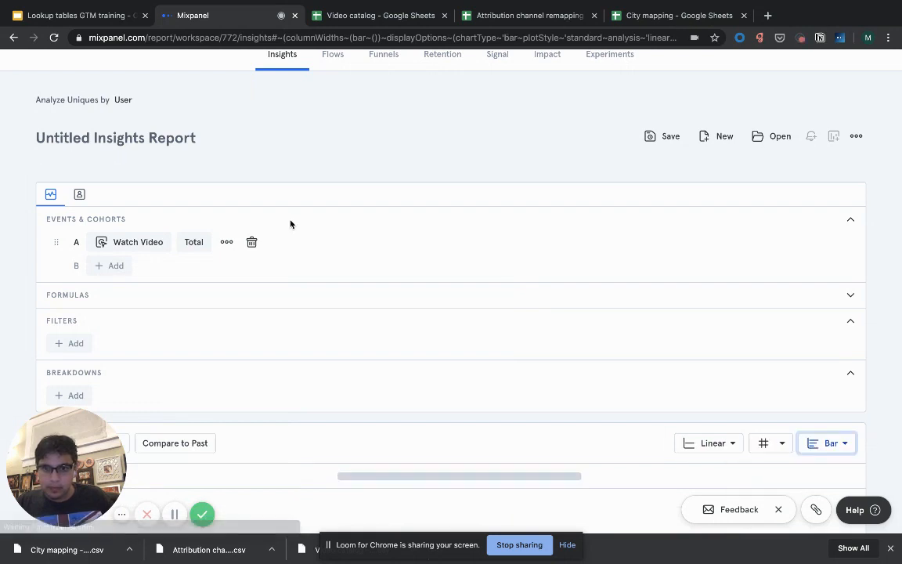
Step: Filter the Watch Video event to cities where the City lookup property Part of Experiment? equals TRUE
{"action": "left_click", "coordinate": [227, 242]}
{"action": "left_click", "coordinate": [246, 272]}
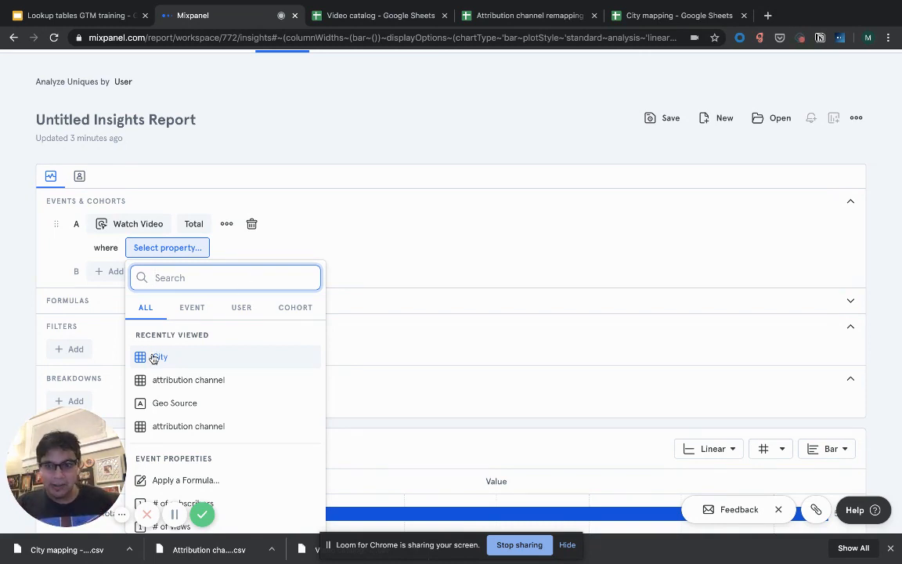
{"action": "mouse_move", "coordinate": [155, 359]}
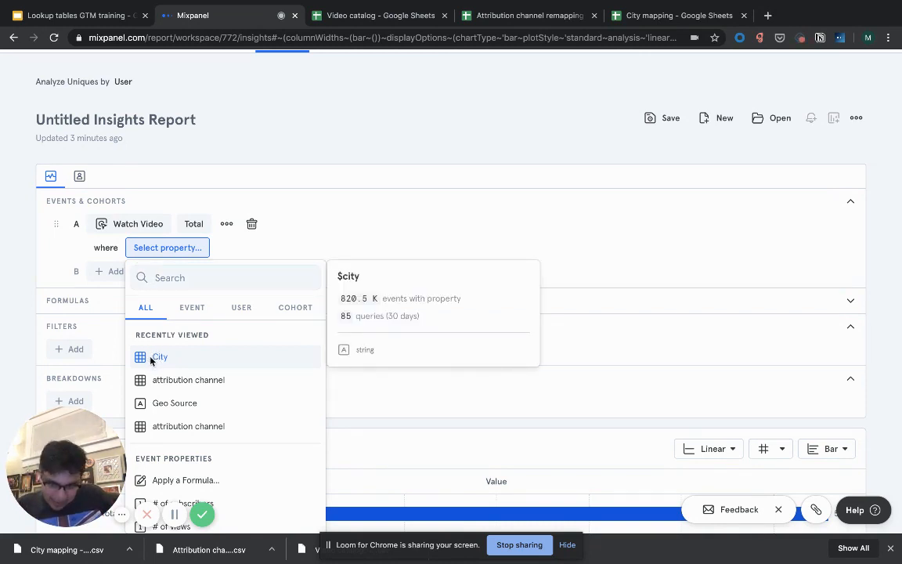
{"action": "left_click", "coordinate": [151, 359]}
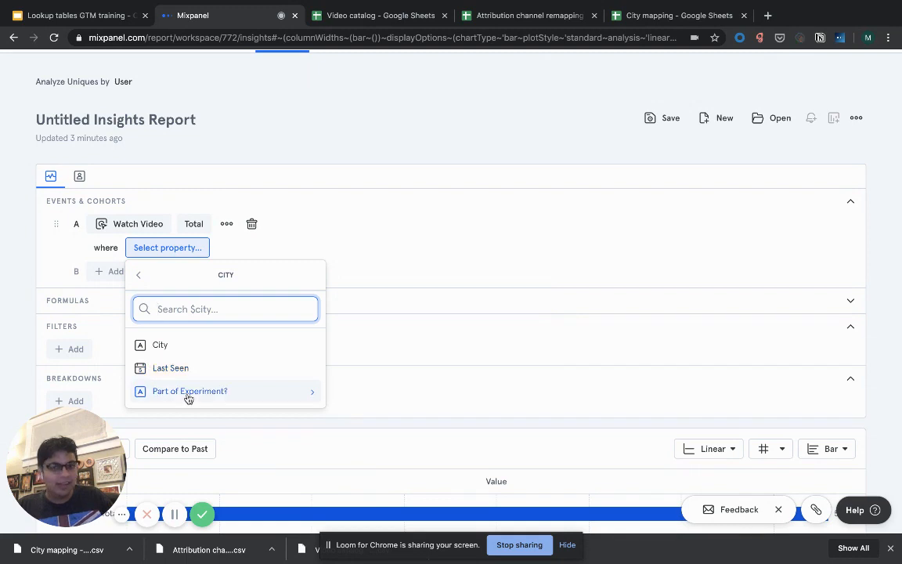
{"action": "left_click", "coordinate": [188, 399]}
{"action": "left_click", "coordinate": [183, 393]}
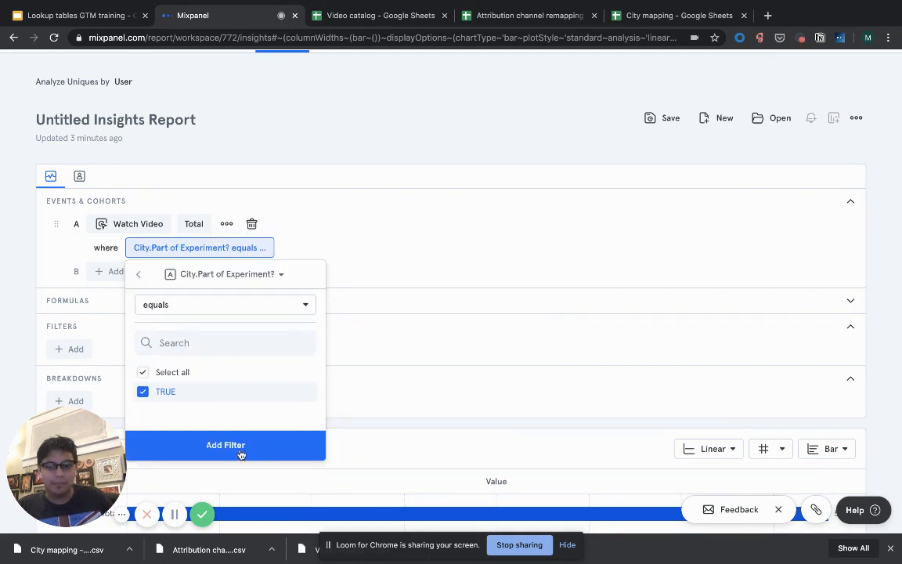
{"action": "left_click", "coordinate": [241, 454]}
{"action": "left_click", "coordinate": [338, 405]}
{"action": "scroll", "coordinate": [339, 404], "scroll_direction": "down", "scroll_amount": 3}
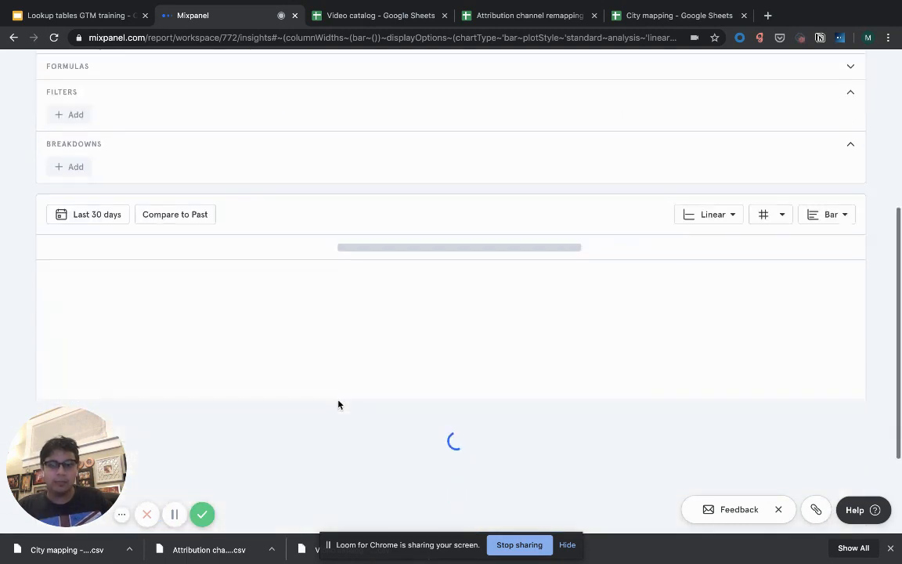
{"action": "scroll", "coordinate": [339, 405], "scroll_direction": "up", "scroll_amount": 1}
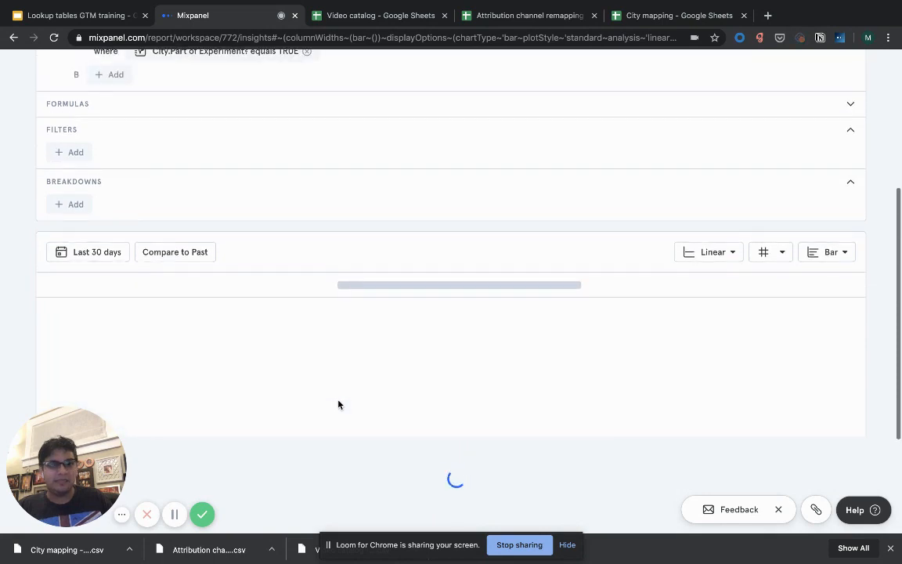